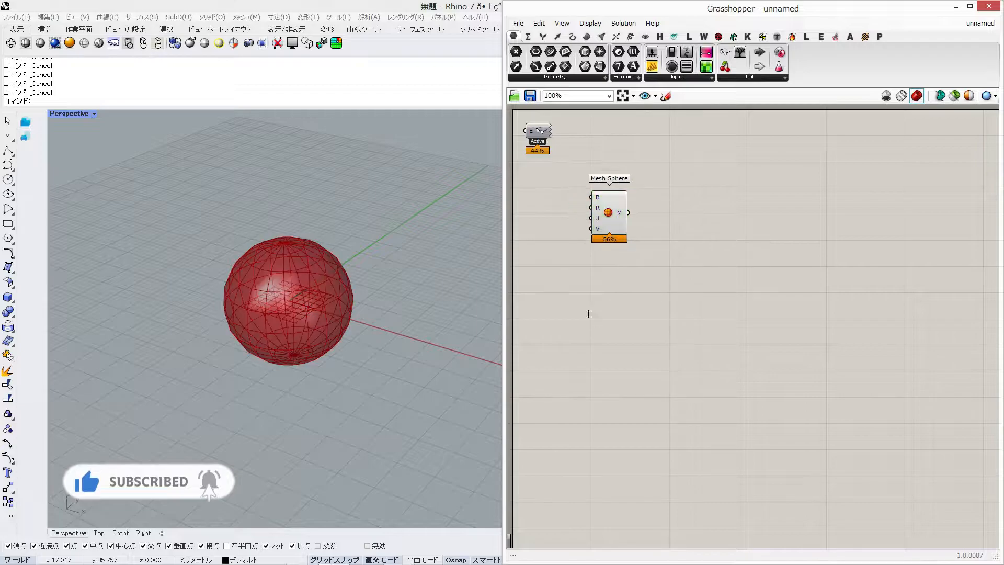
Add a Circle component below Mesh Sphere and a Number Slider with the value 10.
key("Return")
left_click_drag(589, 312, 598, 311)
double_click(536, 246)
type("10")
key("Return")
Connect the 10 slider to the radius inputs of both Mesh Sphere and Circle, and line the components up.
left_click(607, 211)
left_click_drag(607, 215, 659, 227)
left_click_drag(550, 246, 642, 221)
left_click_drag(571, 225, 578, 221)
left_click_drag(605, 315, 662, 305)
left_click_drag(610, 221, 646, 309)
Add a Divide Curve component beside Circle and connect the circle output to its curve input.
double_click(691, 277)
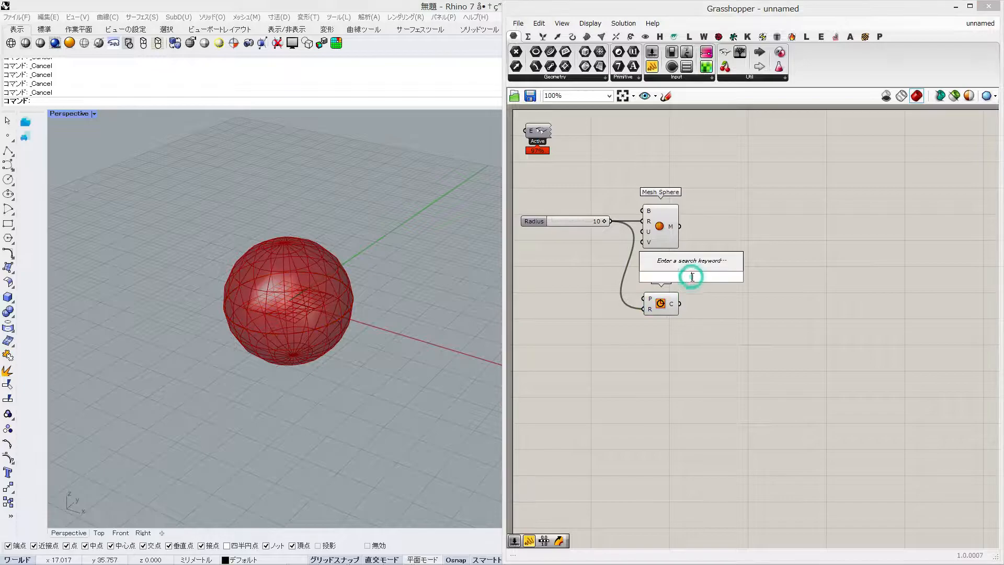
type("divi")
key("Up")
key("Return")
left_click_drag(691, 277, 682, 304)
left_click_drag(734, 307, 737, 310)
Add a Number Slider of 200 and connect it to the N input of Divide Curve.
double_click(637, 340)
type("200")
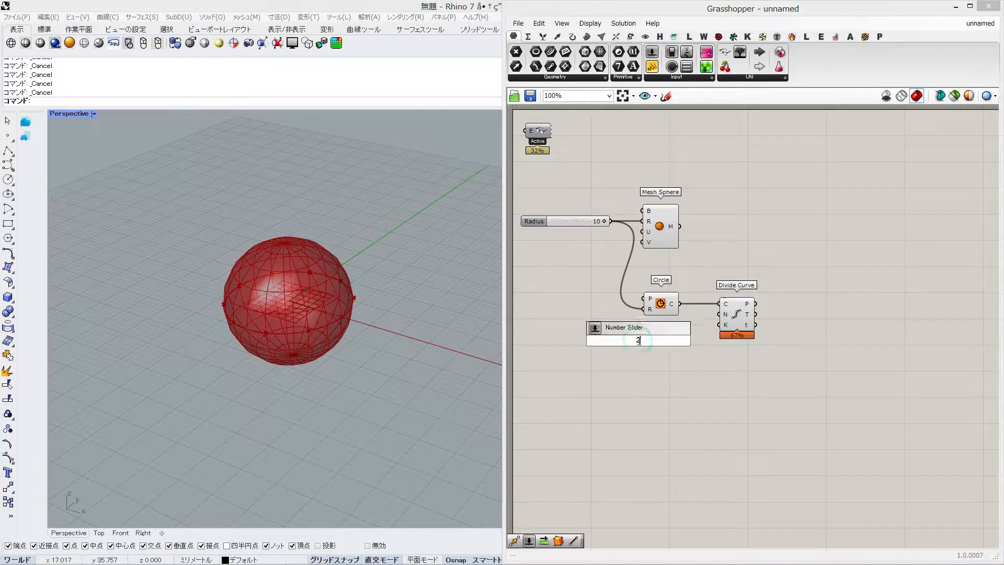
key("Return")
left_click_drag(683, 341, 719, 314)
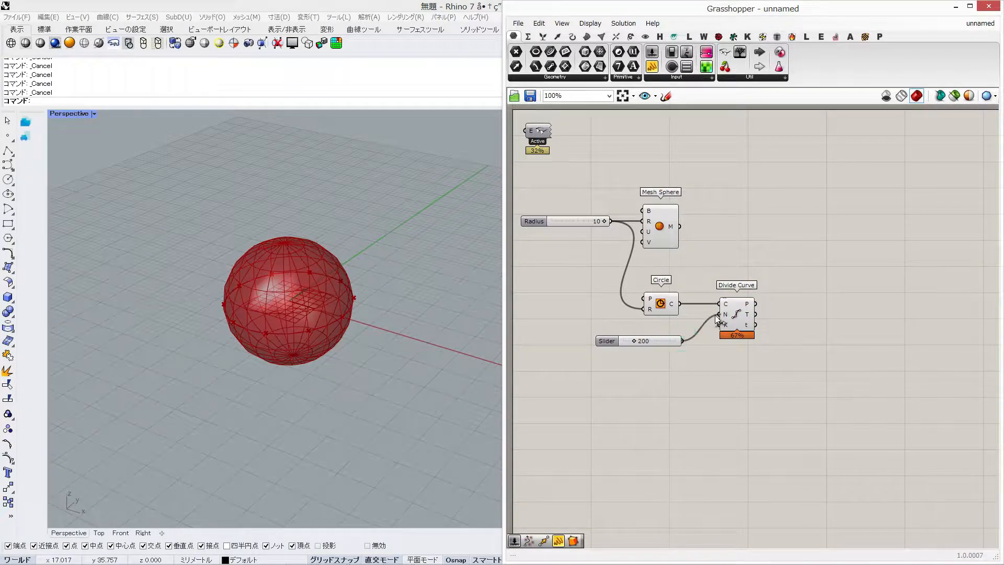
left_click_drag(669, 343, 680, 343)
Add an OnMesh component, feeding its Points from Divide Curve and its Mesh from Mesh Sphere.
double_click(713, 275)
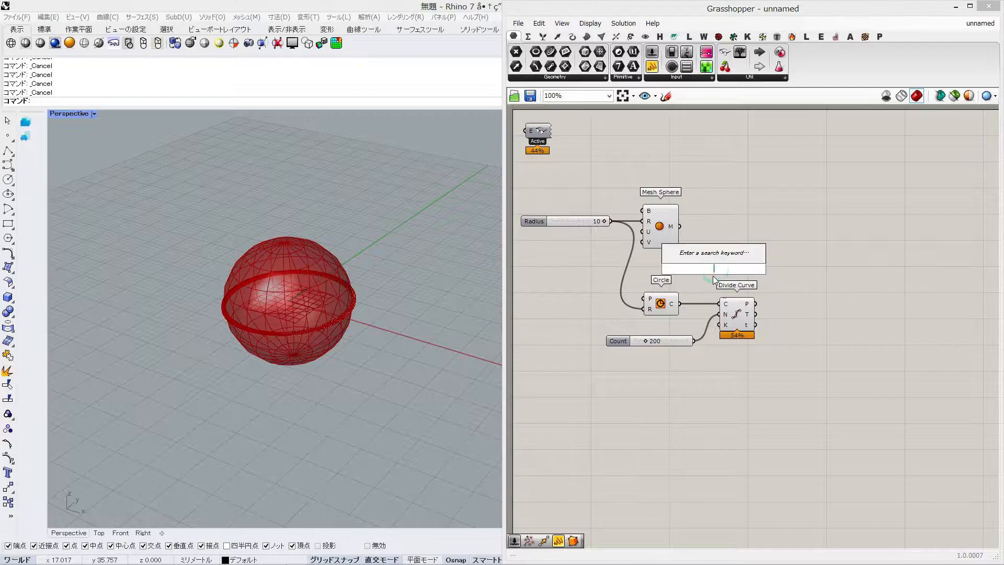
type("onm")
key("Return")
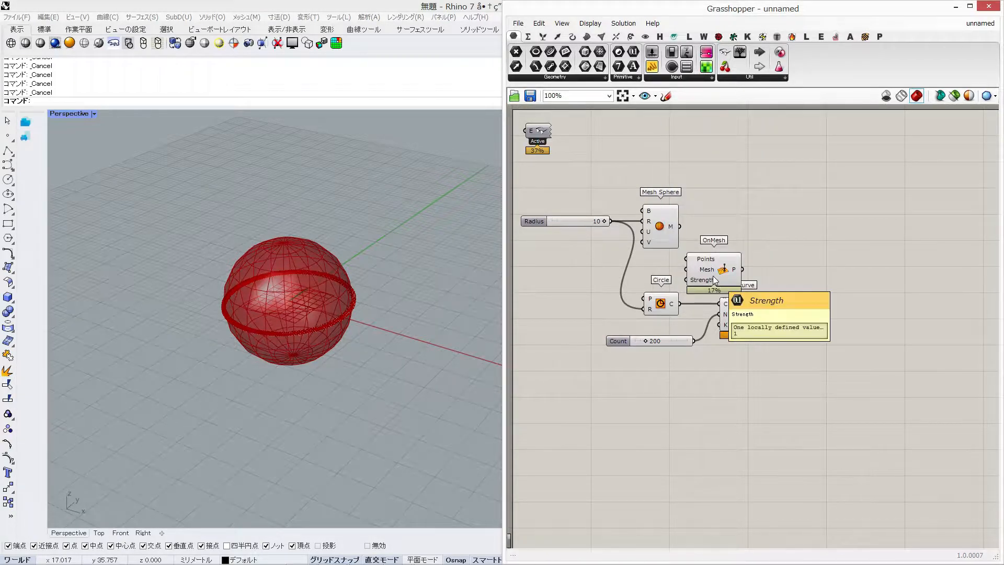
left_click_drag(713, 275, 845, 276)
left_click_drag(755, 303, 819, 229)
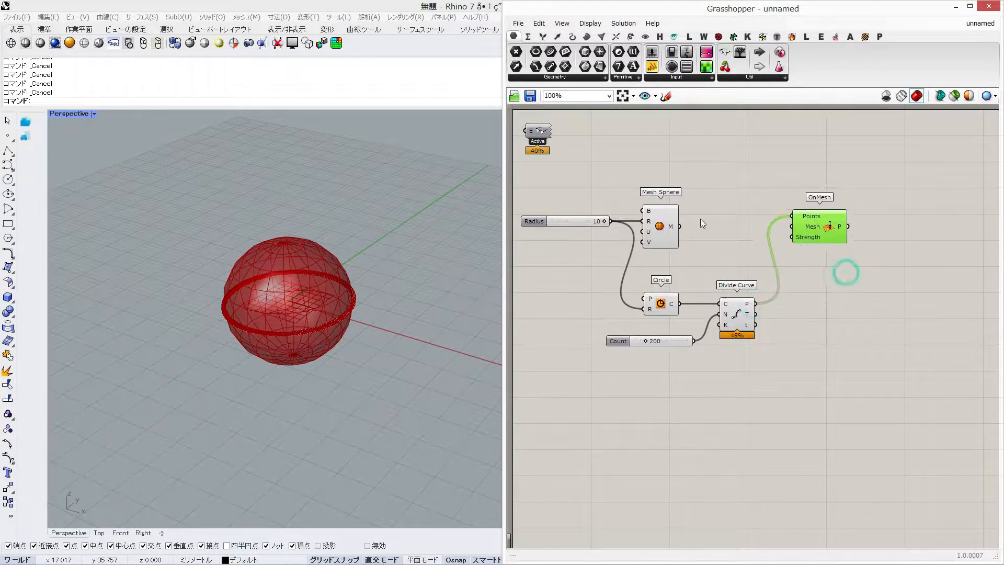
left_click_drag(681, 226, 818, 229)
left_click(823, 285)
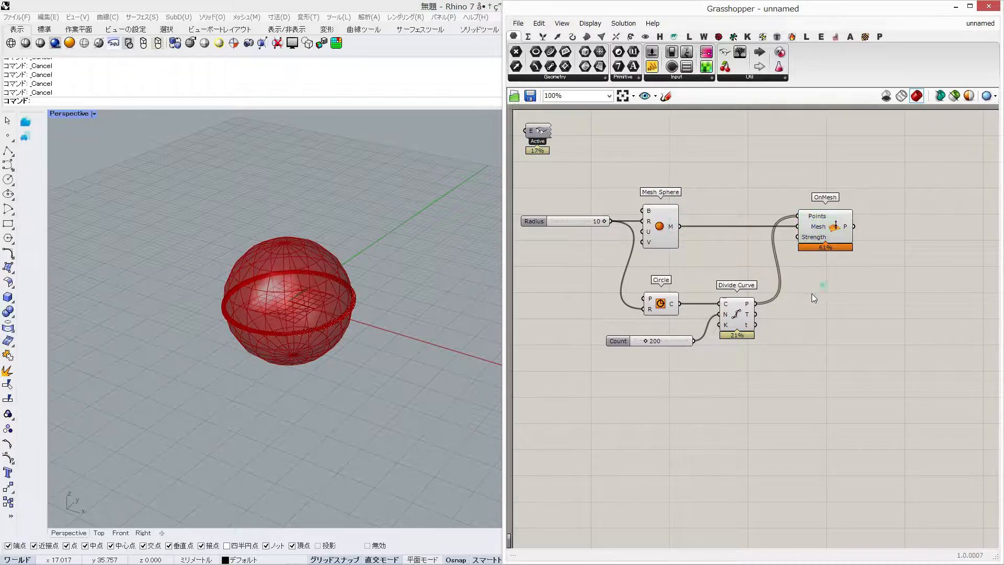
right_click_drag(847, 307, 814, 296)
double_click(813, 297)
type("mer")
key("Return")
key("ctrl+z")
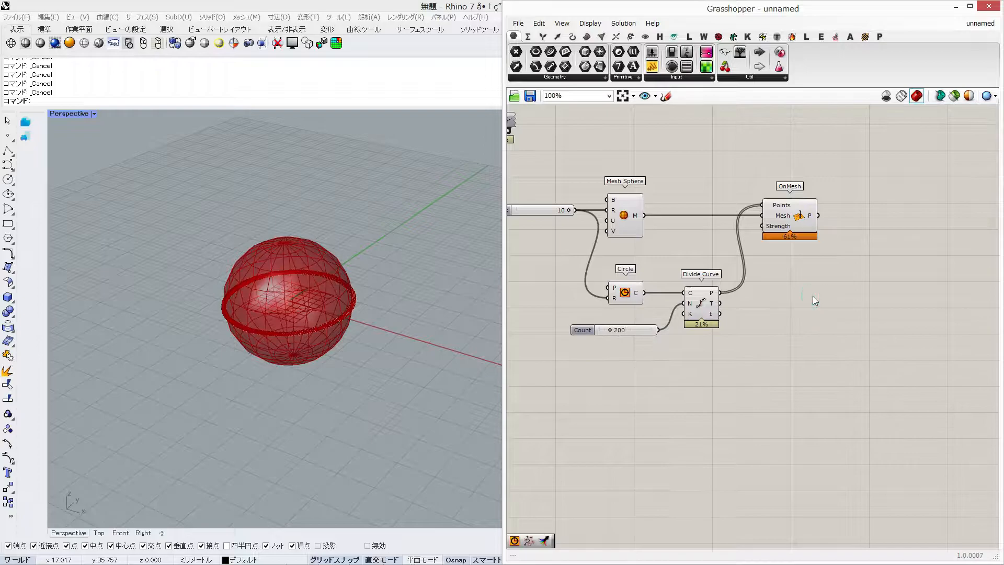
Add a Merge component beyond OnMesh and connect the OnMesh output to its D1 input.
double_click(814, 295)
type("mer")
key("Up")
key("Return")
left_click_drag(813, 296, 954, 249)
Widen the Grasshopper window and move the Merge component farther away from OnMesh.
scroll(815, 269, "down", 4)
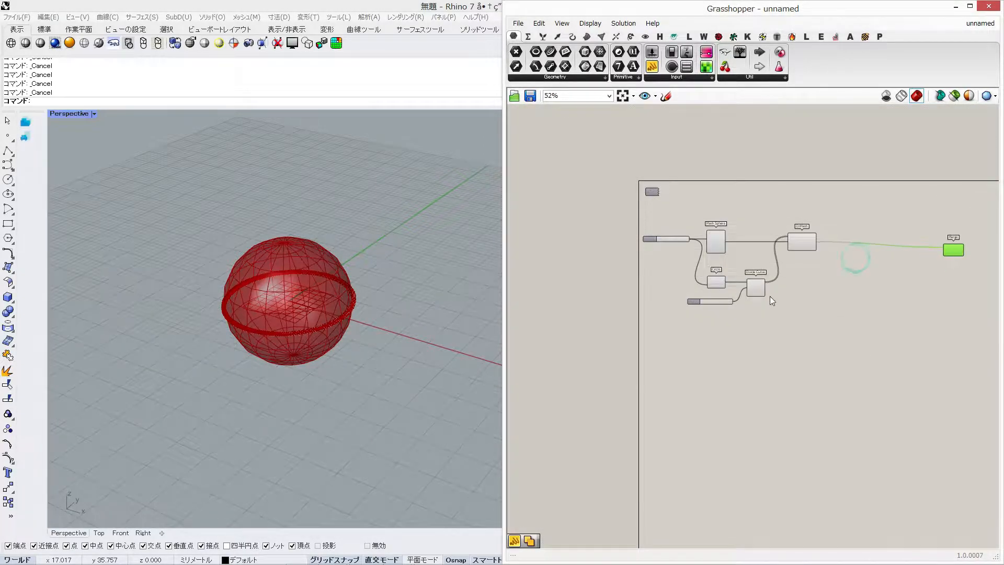
scroll(743, 258, "up", 2)
right_click_drag(744, 257, 667, 238)
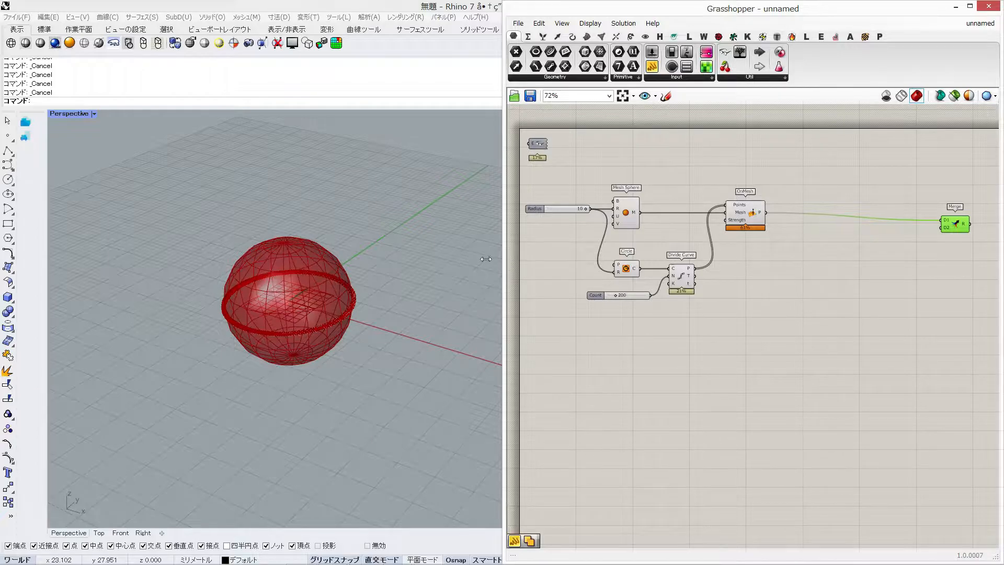
left_click_drag(505, 266, 369, 282)
left_click_drag(795, 226, 886, 220)
Add a Length(Line) component and place it below the wire between OnMesh and Merge.
scroll(653, 206, "up", 3)
double_click(685, 281)
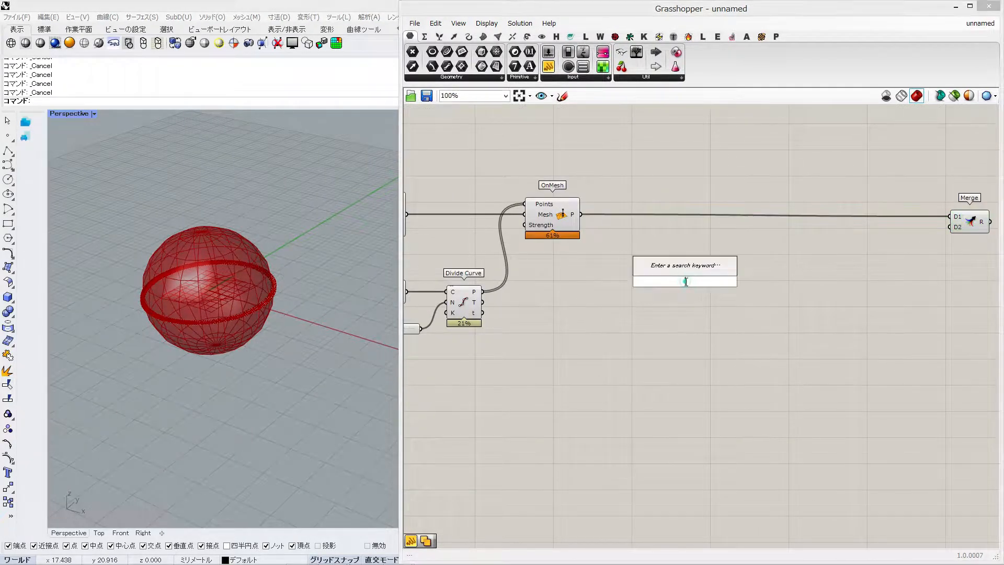
type("length")
key("Up")
key("Return")
left_click_drag(688, 285, 834, 312)
Add a Line component and a Shift List component next to Divide Curve.
double_click(565, 266)
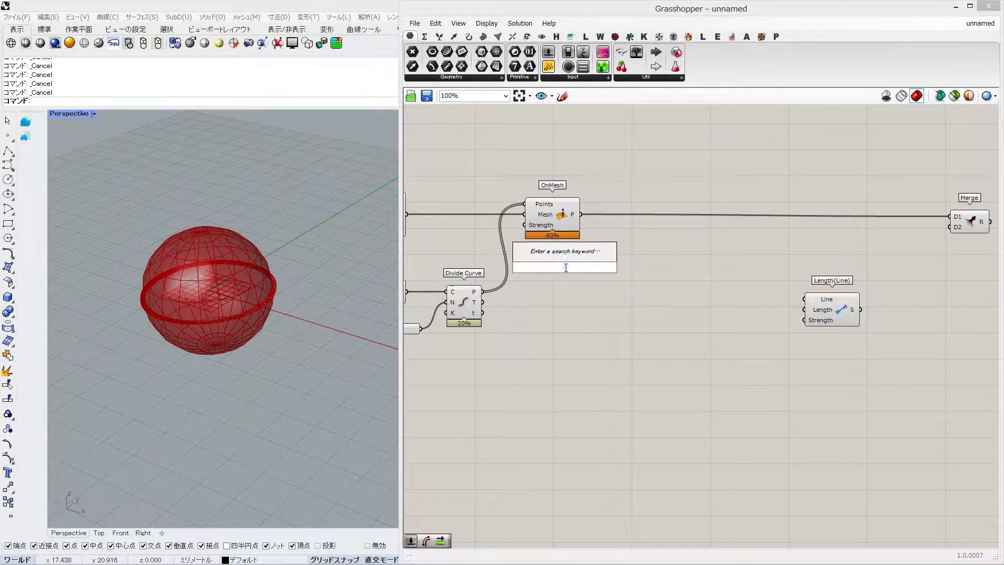
type("line")
key("Return")
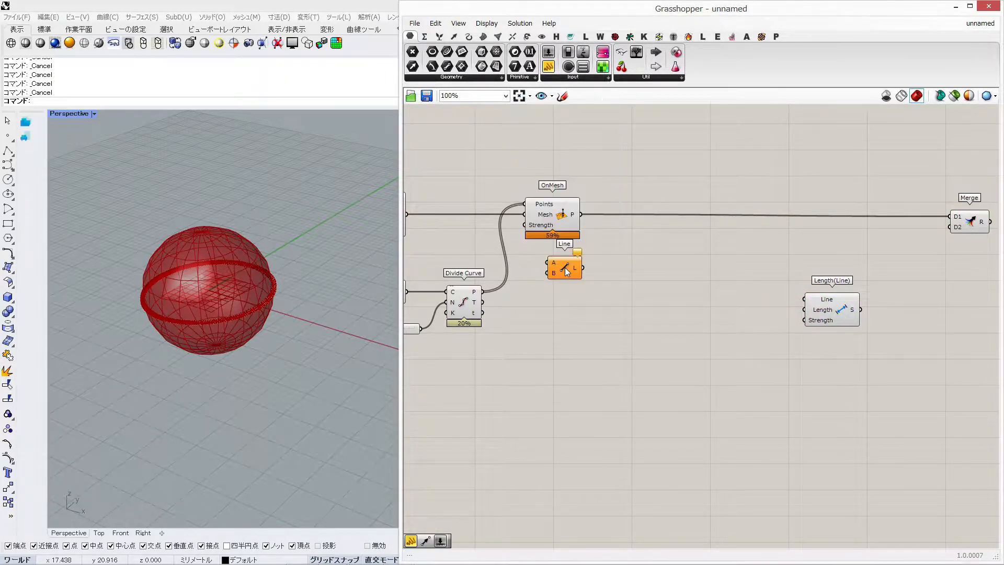
double_click(548, 332)
type("shift")
key("Return")
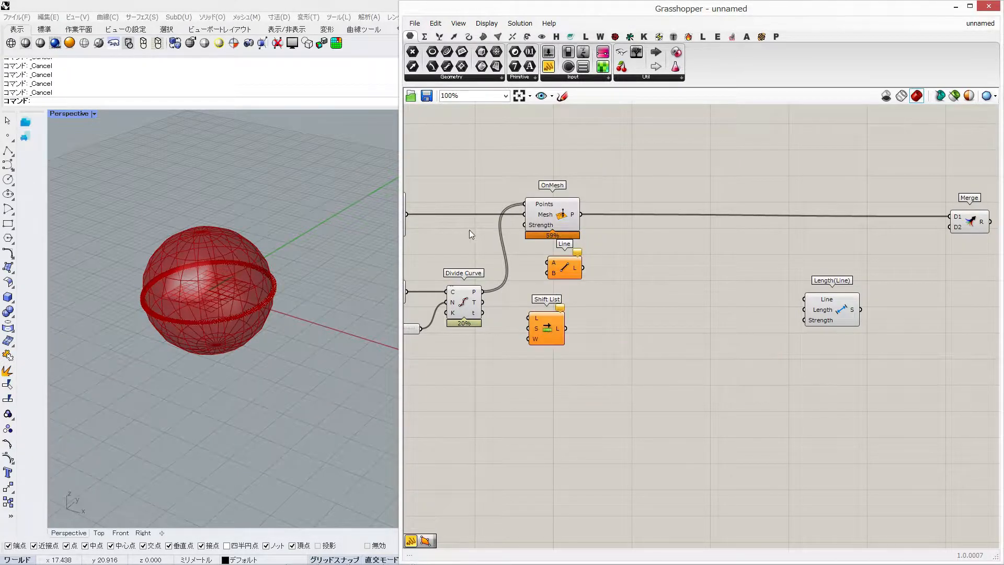
Connect the Divide Curve points to Shift List and to Line's A input, and the shifted list to Line's B input.
left_click_drag(484, 291, 526, 342)
left_click_drag(494, 295, 589, 301)
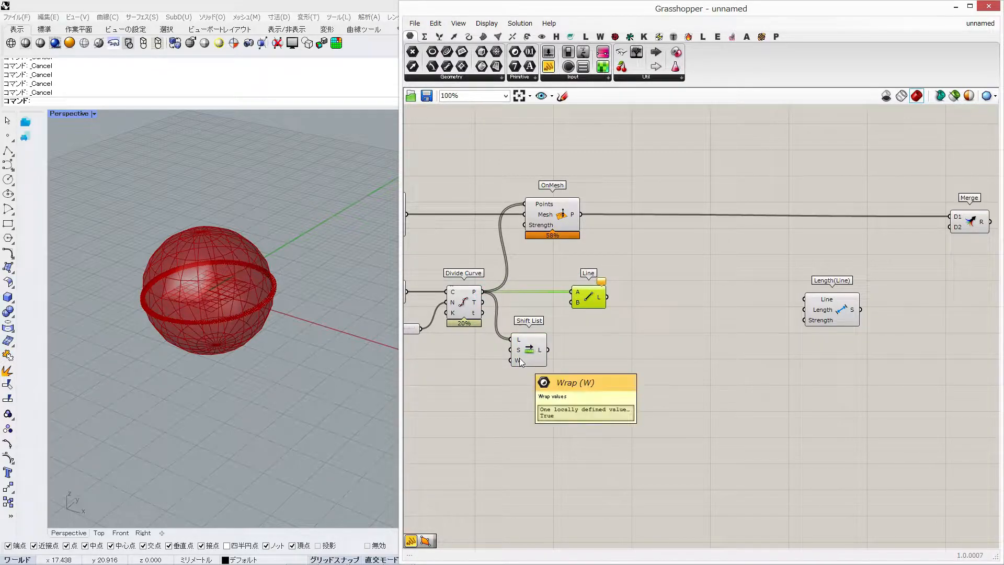
left_click_drag(548, 349, 578, 302)
mouse_move(601, 300)
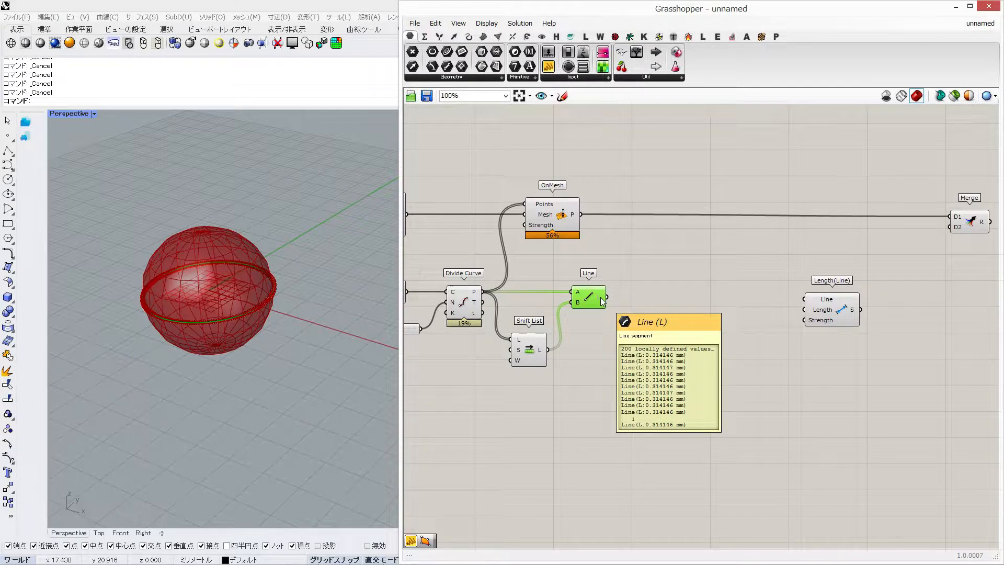
scroll(234, 342, "up", 5)
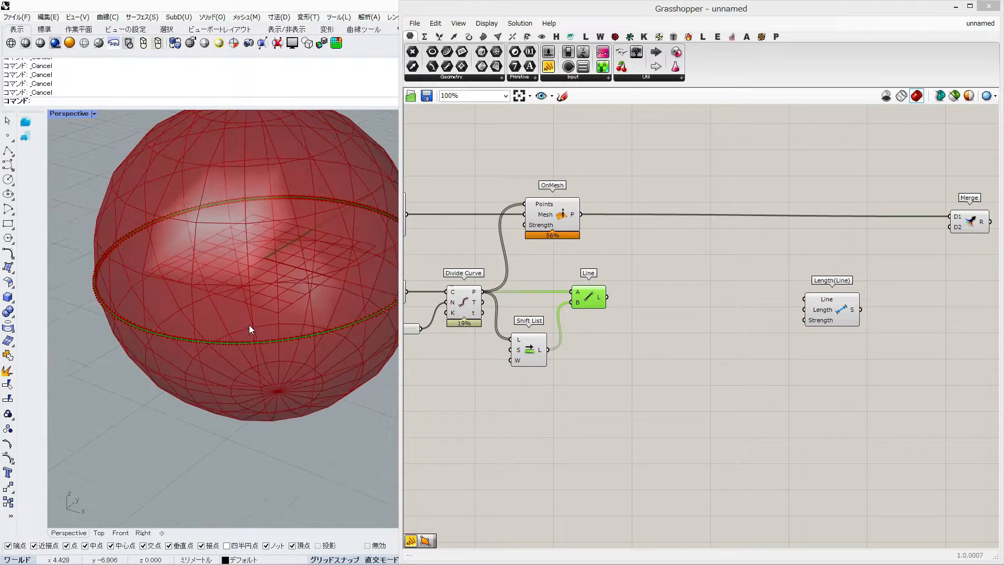
Set the Divide Curve count to 3 and highlight the division points and the connecting lines on the sphere.
right_click_drag(436, 354, 557, 356)
double_click(501, 330)
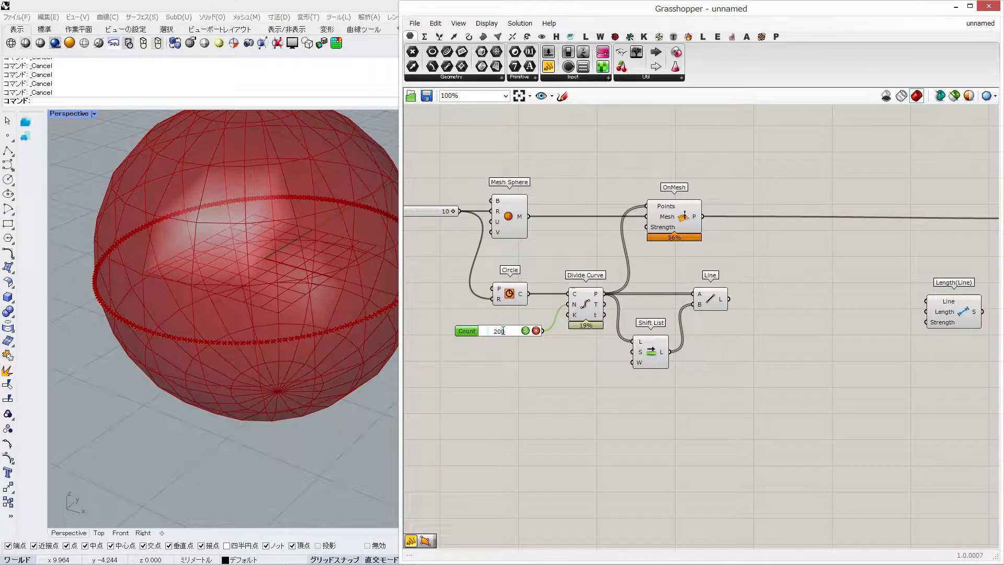
type("3")
key("Return")
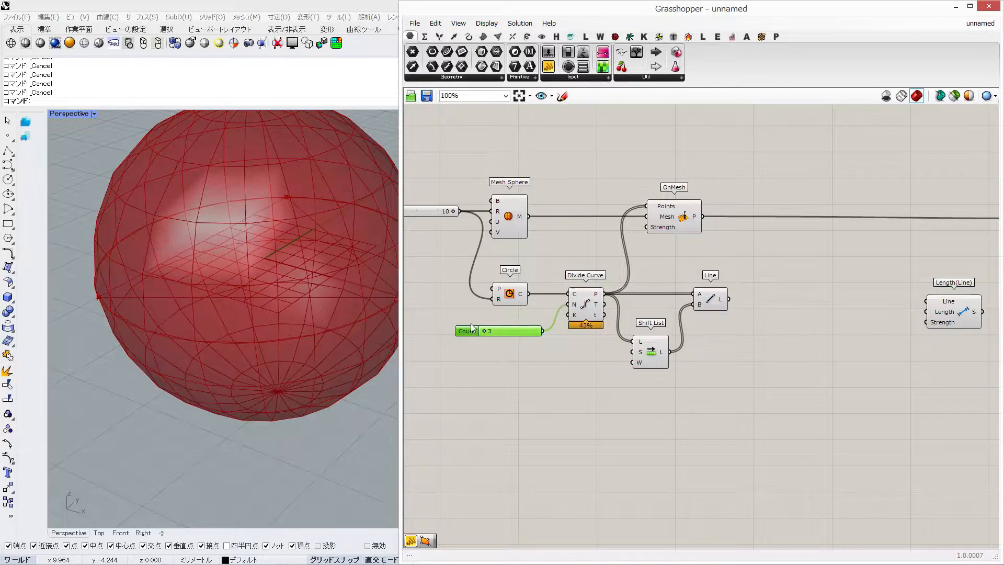
right_click_drag(234, 223, 238, 274)
left_click(583, 305)
right_click_drag(305, 253, 309, 277)
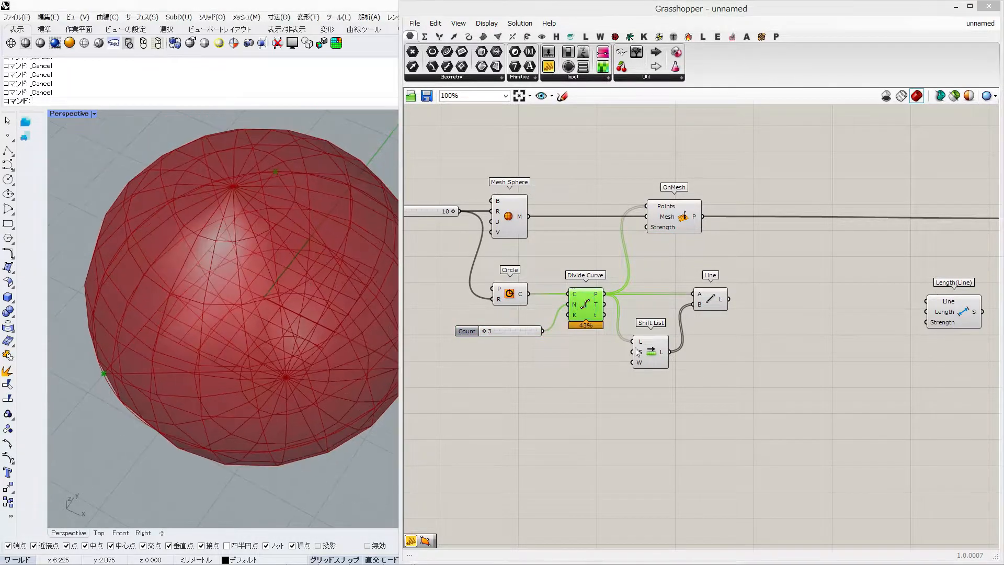
left_click(710, 299)
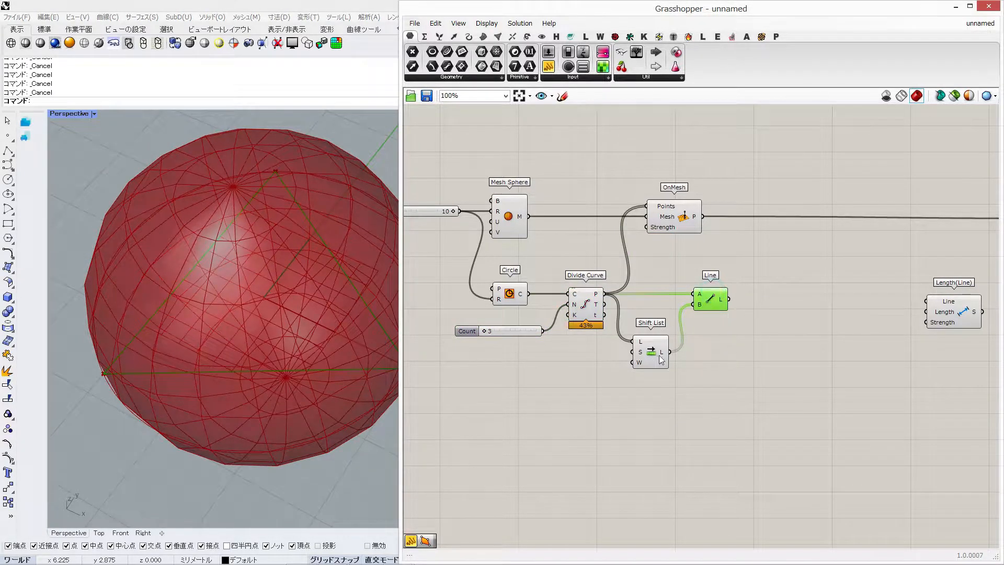
Set the Divide Curve count back to 200.
left_click(505, 331)
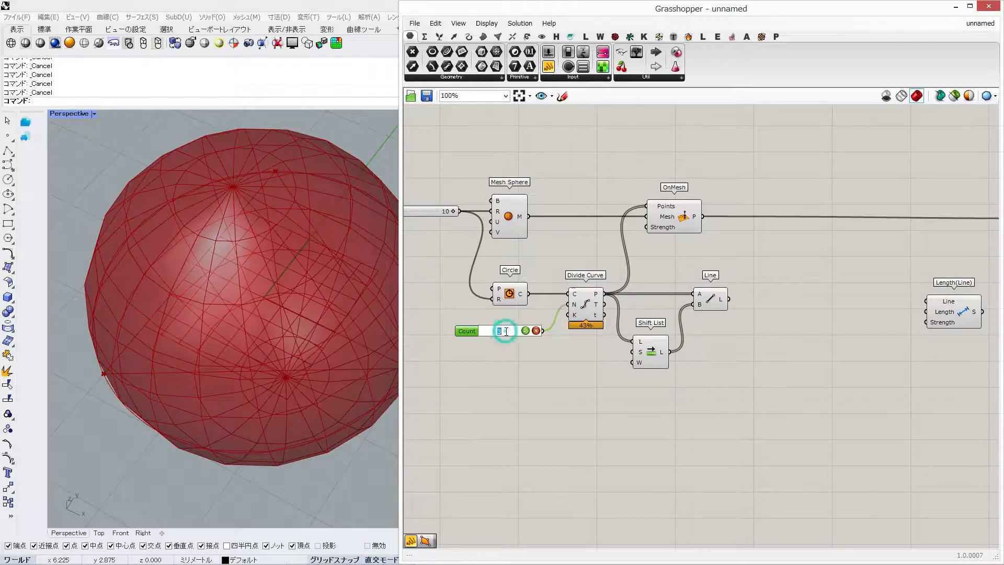
right_click_drag(270, 360, 245, 319)
scroll(243, 325, "down", 3)
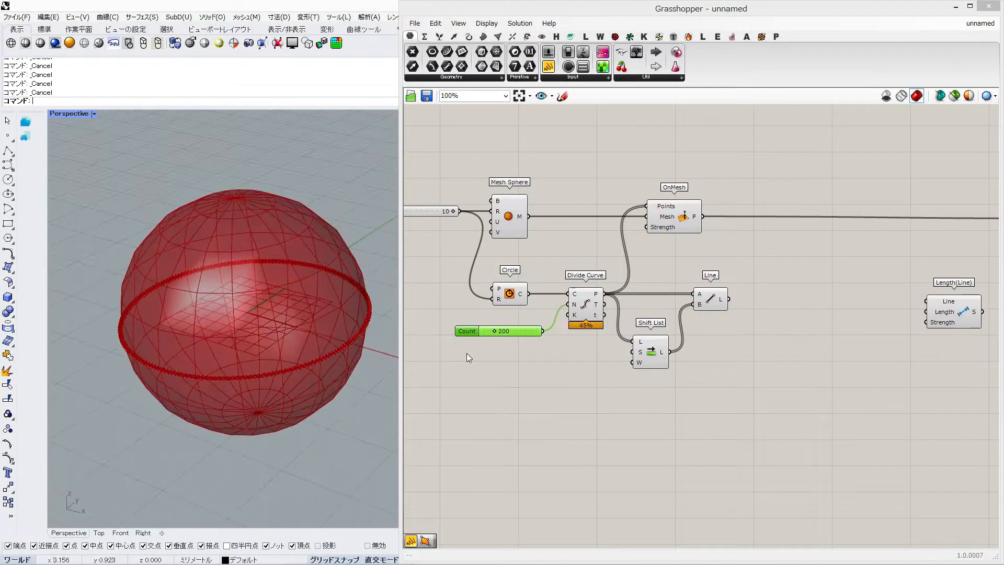
Connect the Line output to the Line input of Length(Line).
left_click(751, 349)
right_click_drag(835, 332, 777, 322)
double_click(776, 322)
left_click(742, 446)
left_click_drag(670, 289, 904, 300)
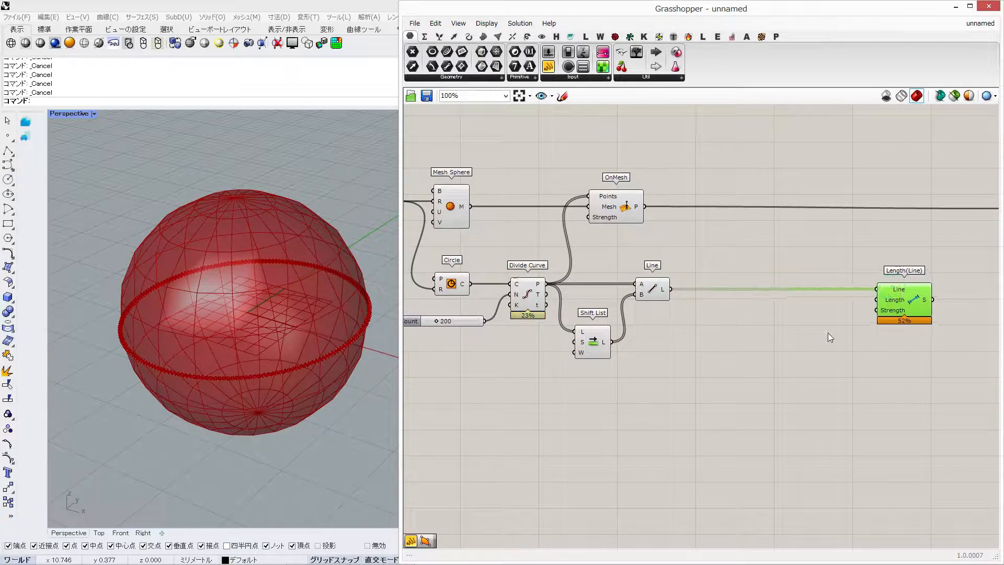
double_click(811, 334)
type("1.0")
key("Return")
left_click(811, 334)
key("Delete")
Add a 0 to 10 Number Slider set to 1.0 and connect it to the Length input of Length(Line).
double_click(811, 333)
type("0.0")
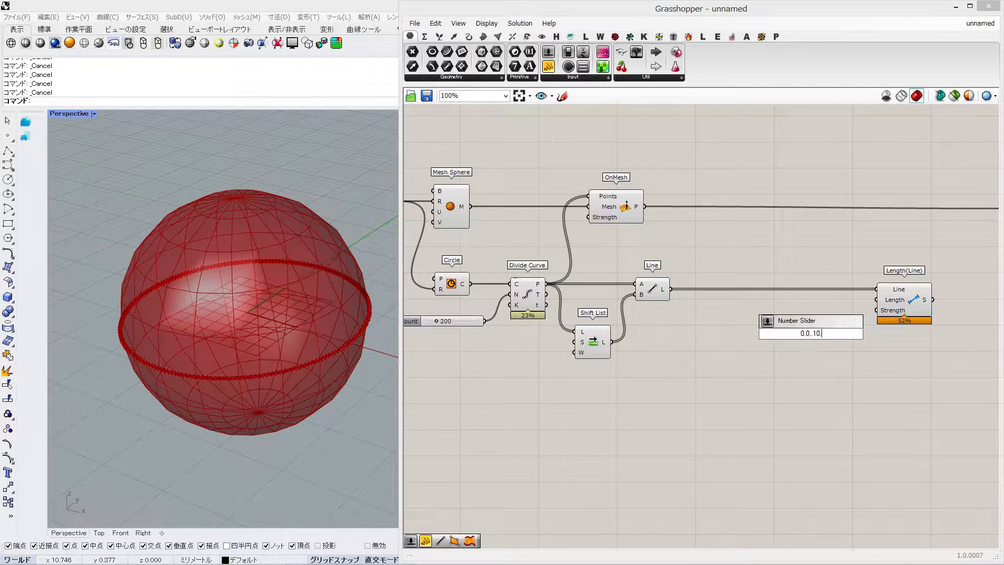
type("..10")
key("Return")
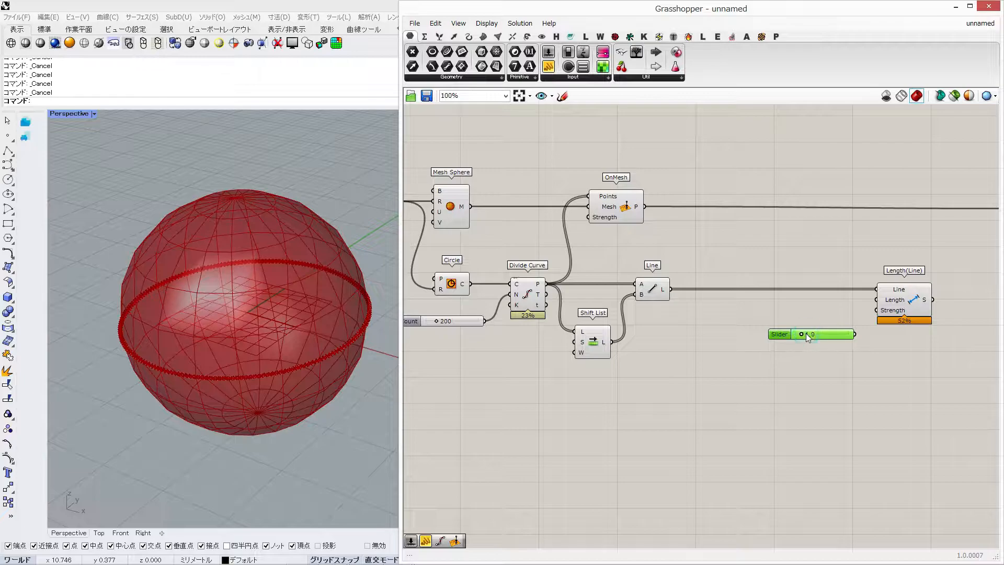
left_click_drag(867, 306, 875, 300)
Add a Number Slider of 1000, connect it to the Strength input of Length(Line), and align it under the Length slider.
double_click(776, 392)
type("1000")
key("Return")
left_click_drag(776, 396, 836, 304)
left_click_drag(825, 349, 824, 320)
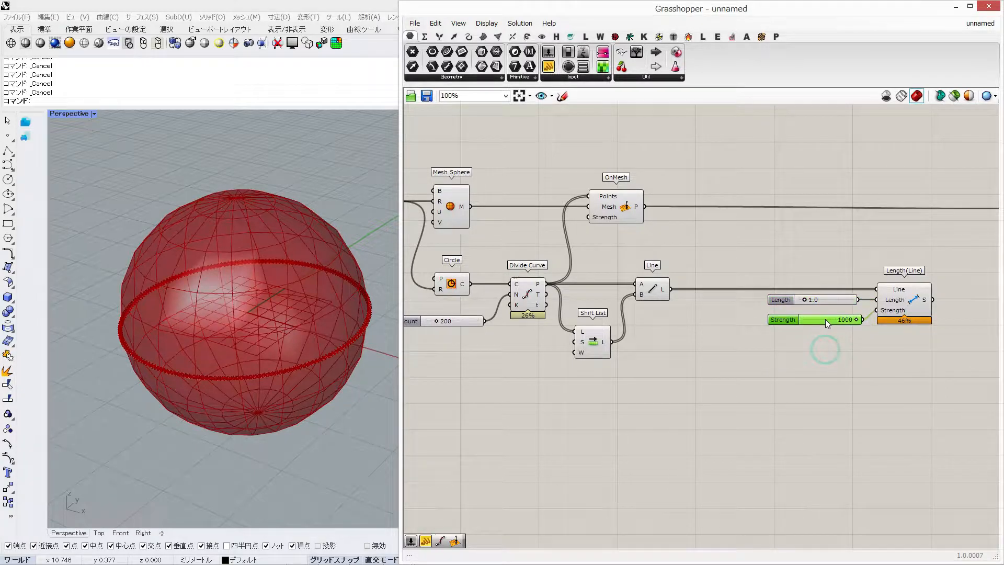
Add a Collider component and place it below Length(Line).
double_click(809, 360)
type("col")
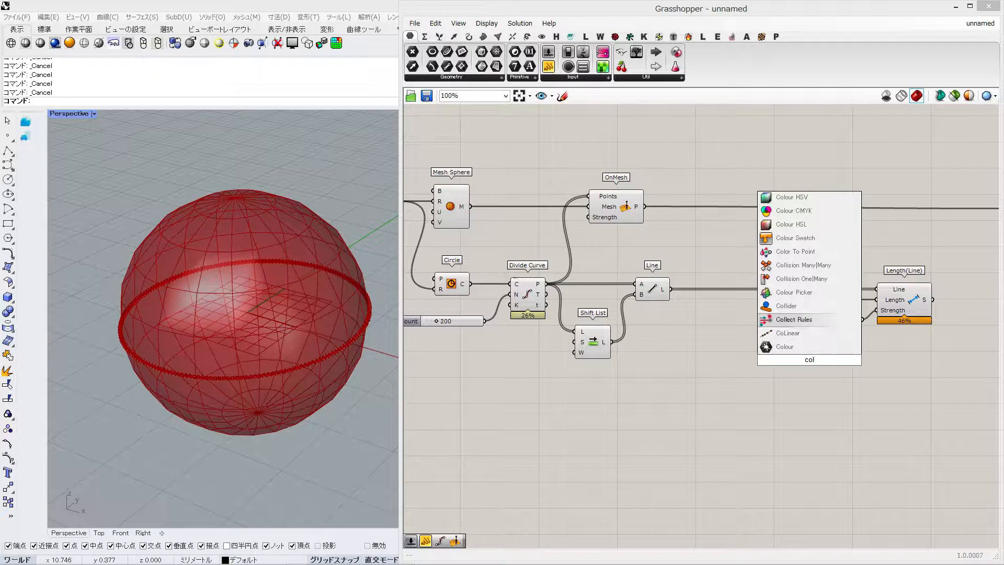
key("Up")
key("Return")
left_click_drag(809, 359, 901, 391)
Connect the Length(Line) output to the D2 input of Merge.
right_click_drag(939, 347, 791, 294)
left_click_drag(785, 245, 887, 162)
right_click_drag(450, 289, 532, 277)
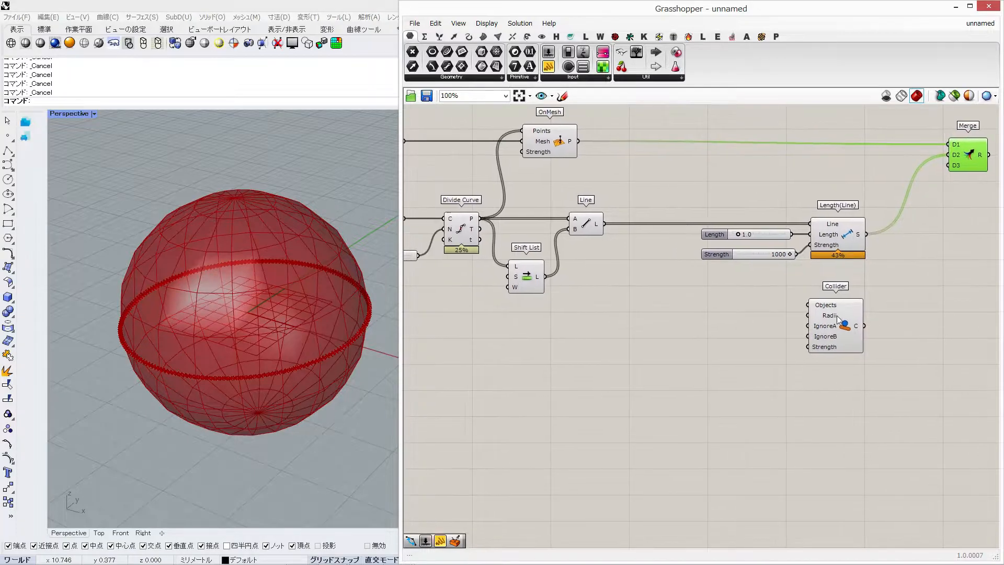
Connect the lines to the Collider's Objects input and a new 1 to 10 slider set to 1 to its Radii input.
left_click_drag(835, 306, 840, 317)
left_click_drag(601, 225, 812, 315)
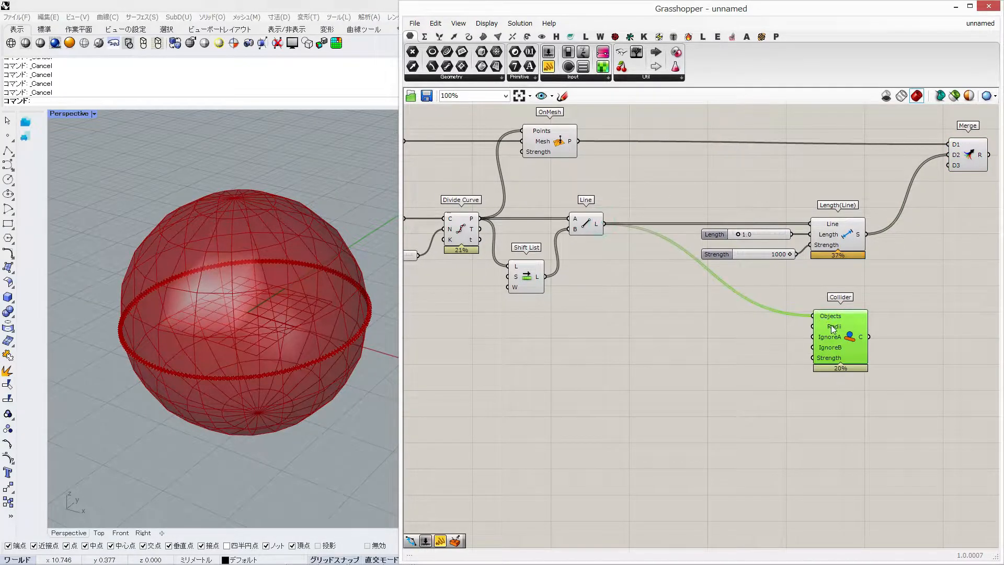
double_click(735, 345)
type("1..10")
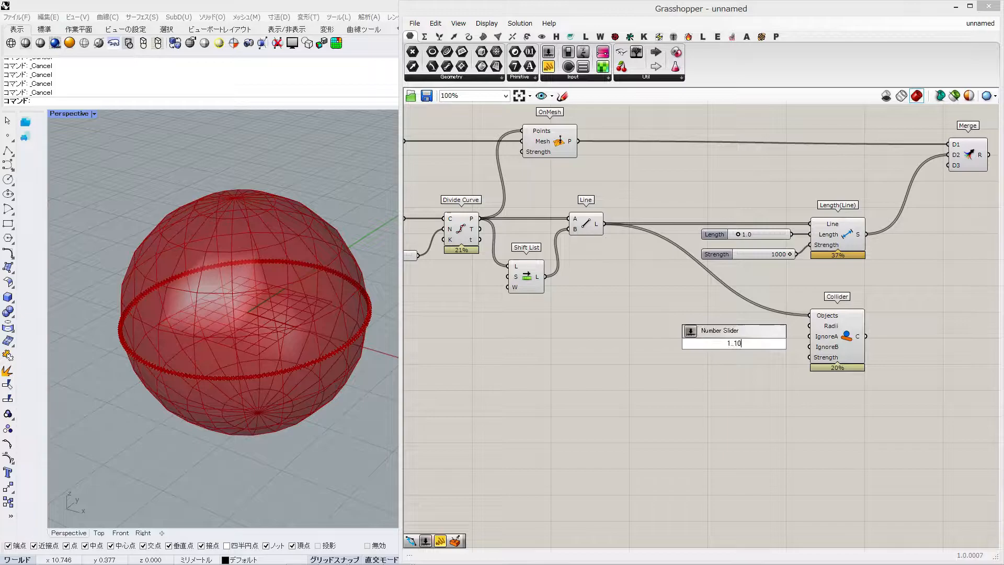
key("Return")
left_click_drag(813, 326, 810, 325)
left_click_drag(769, 347, 776, 329)
Add a slider of 1000 for the Collider's Strength and connect the Collider output to Merge's D3 input.
double_click(741, 366)
type("1000")
key("Return")
left_click_drag(786, 365, 755, 361)
left_click(755, 413)
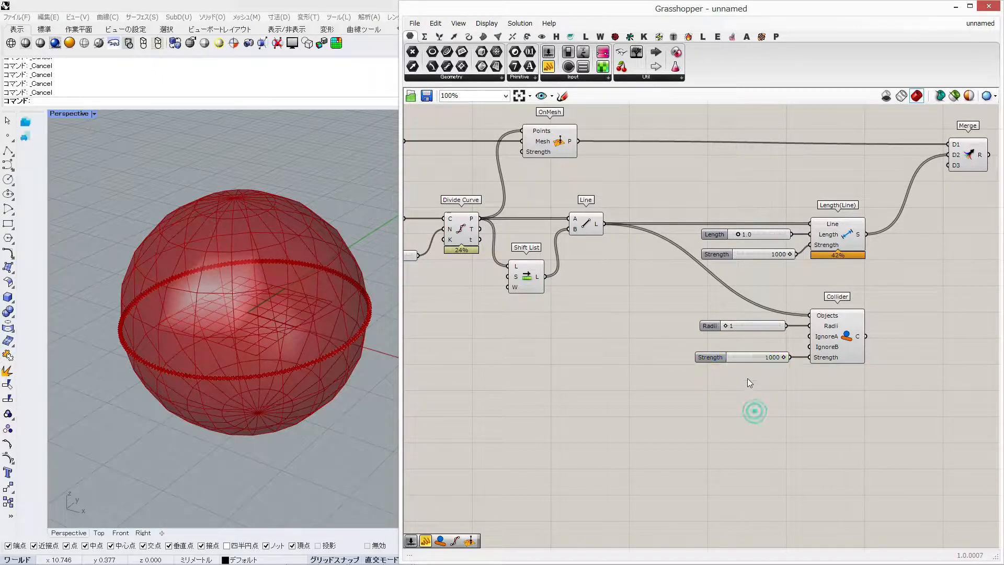
left_click_drag(865, 336, 949, 165)
left_click(969, 147)
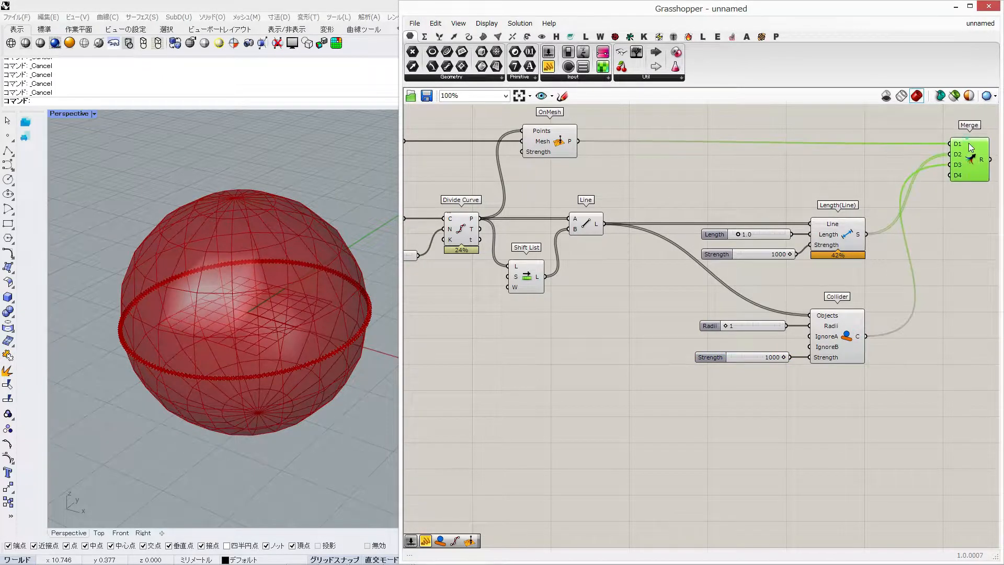
Add an Angle component below the Collider's sliders.
double_click(672, 423)
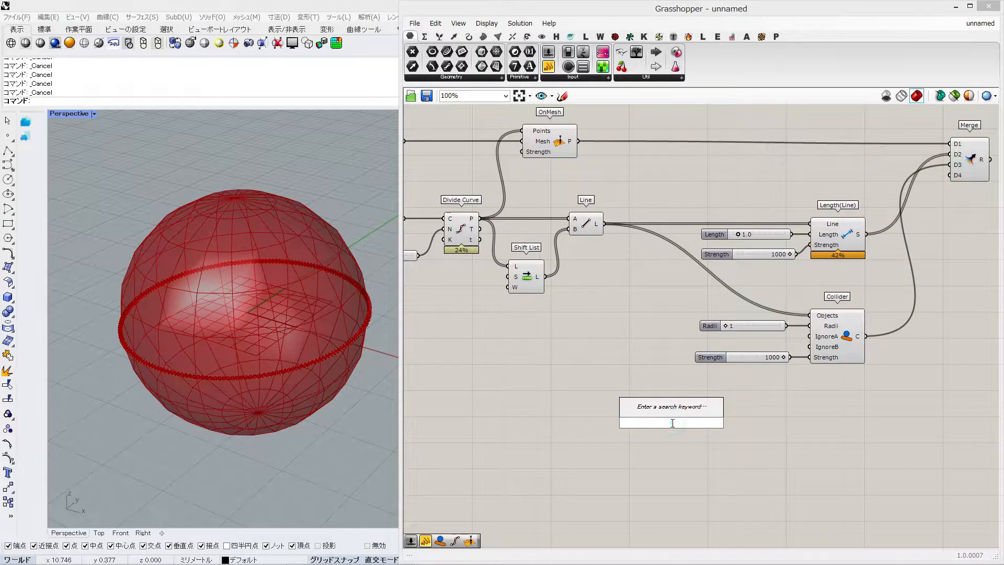
type("angle")
key("Return")
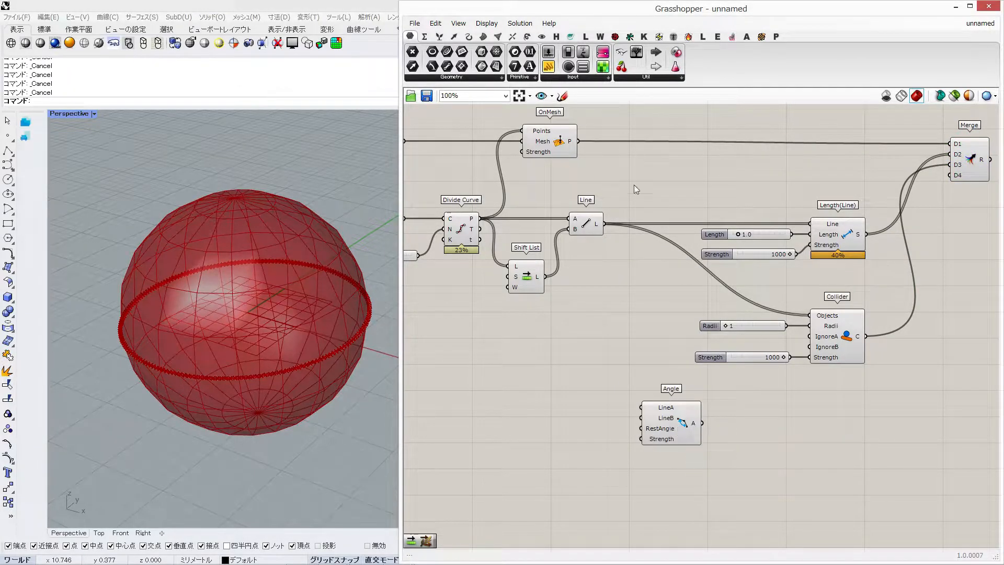
Connect the lines through a relay to the Angle's LineA input and through a new Shift List to its LineB input.
left_click_drag(600, 225, 623, 386)
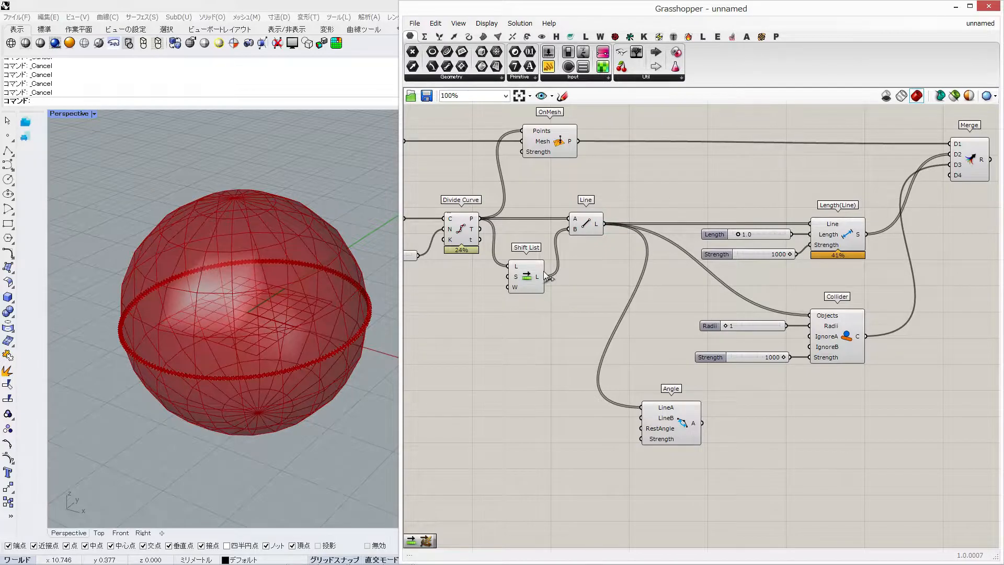
double_click(575, 405)
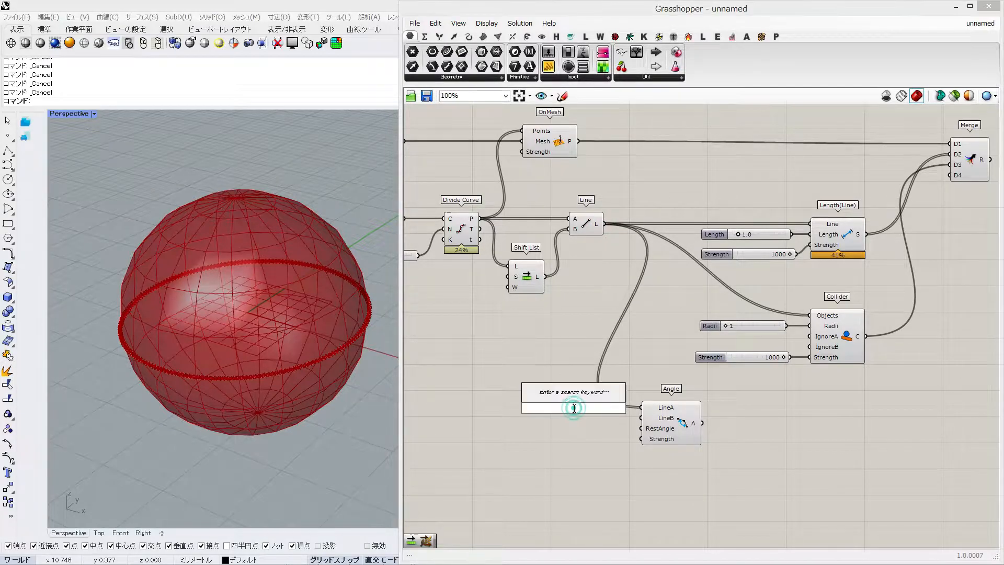
type("shift")
key("Return")
left_click_drag(677, 427, 802, 432)
double_click(681, 303)
left_click_drag(682, 303, 656, 411)
left_click_drag(577, 408, 715, 450)
left_click_drag(665, 412, 692, 435)
left_click_drag(759, 422, 851, 424)
Add a 0.00 slider and connect it to the Angle's RestAngle input.
double_click(764, 461)
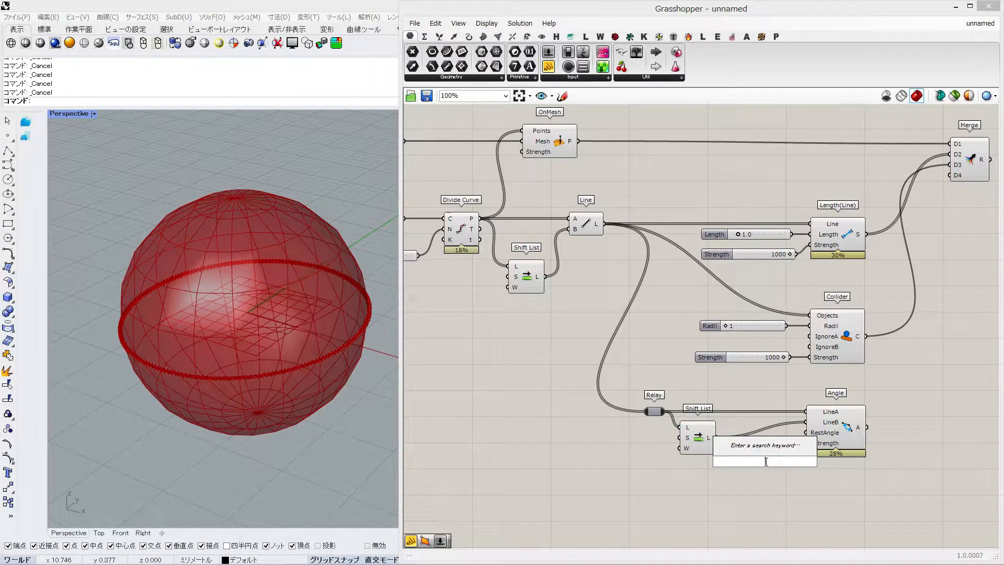
type("0.00")
key("Return")
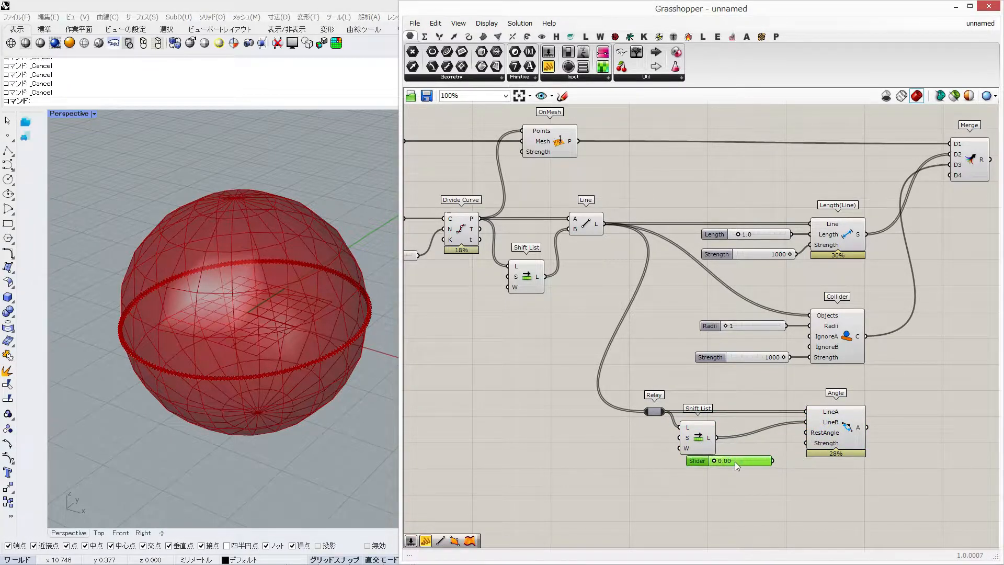
left_click_drag(803, 434, 803, 434)
Copy the Collider's 1000 Strength slider for the Angle's Strength input and align it with the RestAngle slider.
left_click_drag(752, 356, 806, 480, "alt")
left_click_drag(797, 478, 775, 489)
left_click_drag(757, 457, 756, 472)
left_click_drag(771, 524, 723, 463)
left_click(750, 443)
Connect the Angle output to Merge's D4 input and leave Merge without a spare D5 input.
right_click_drag(871, 418, 804, 431)
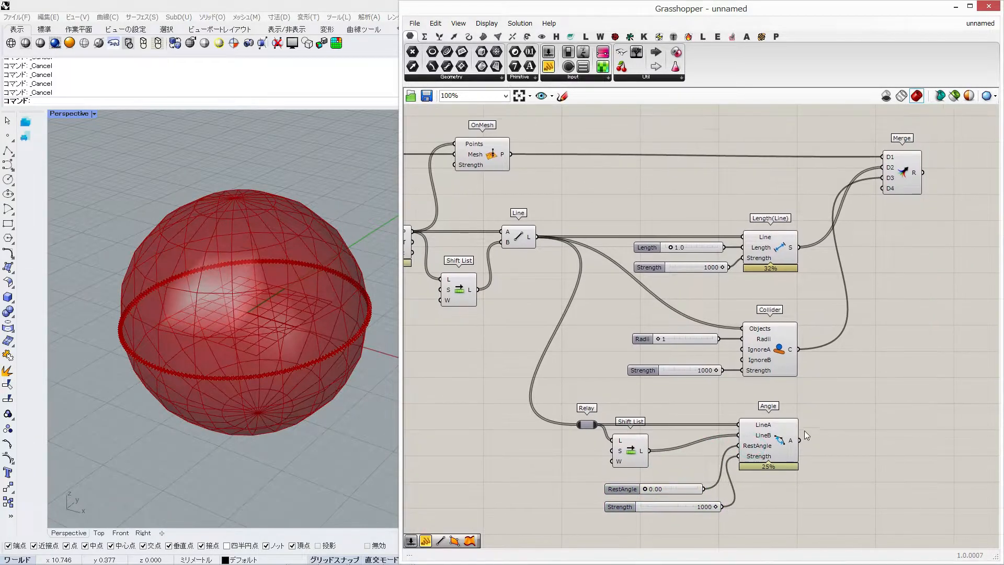
left_click(898, 173)
scroll(899, 178, "up", 8)
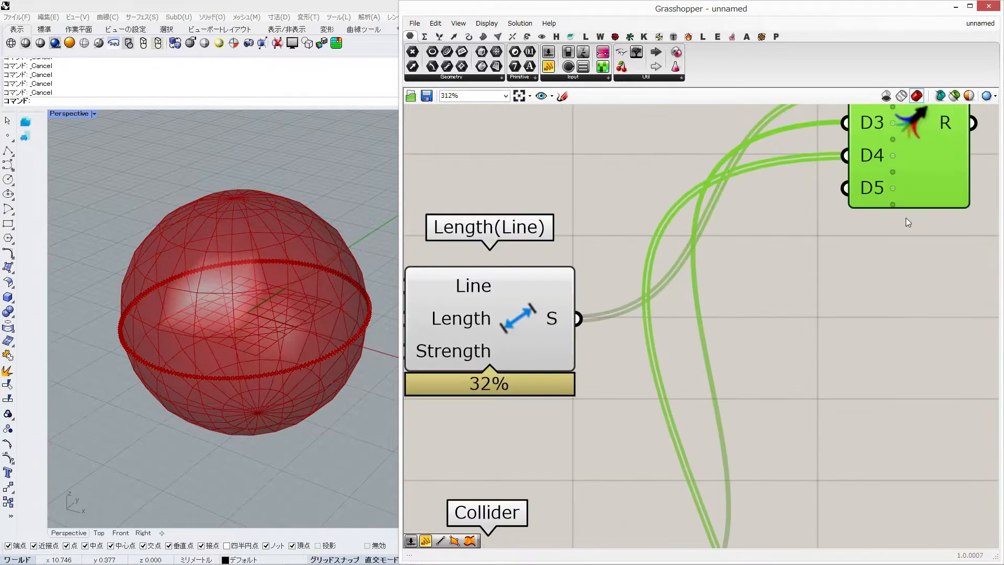
scroll(886, 186, "down", 8)
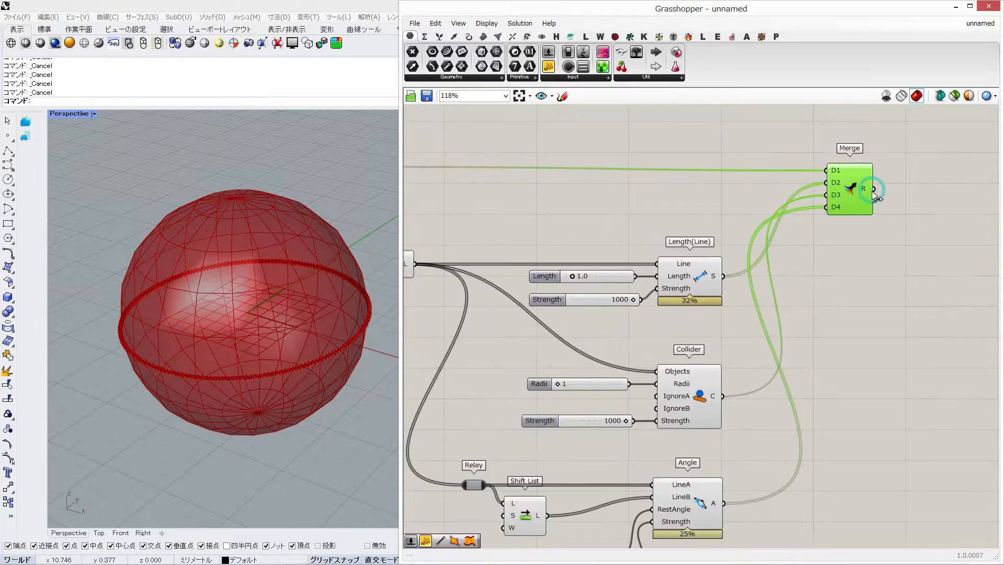
Add a BouncySolver beside Merge and connect the merged goals to its GoalObjects input.
scroll(913, 253, "down", 3)
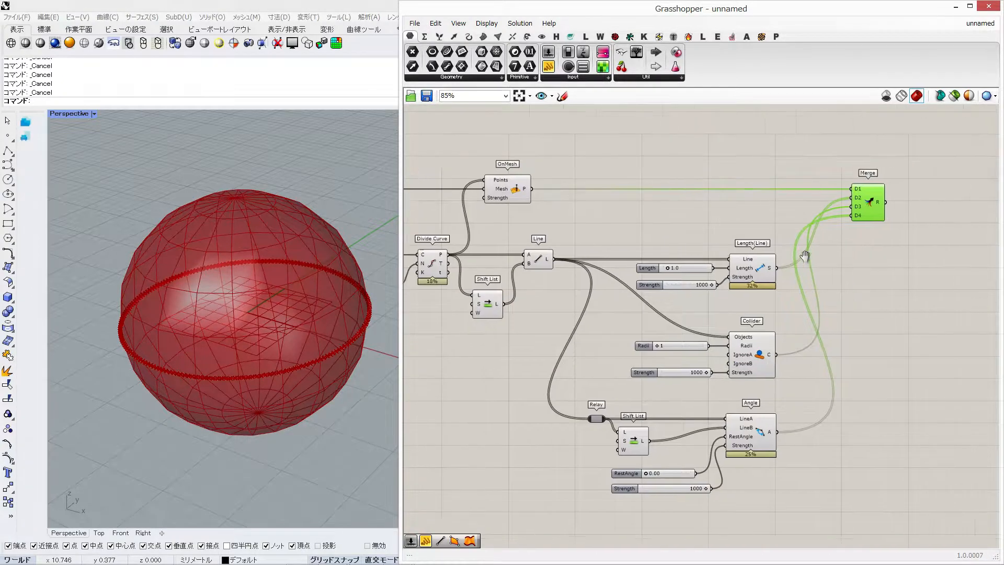
double_click(783, 234)
type("bounc")
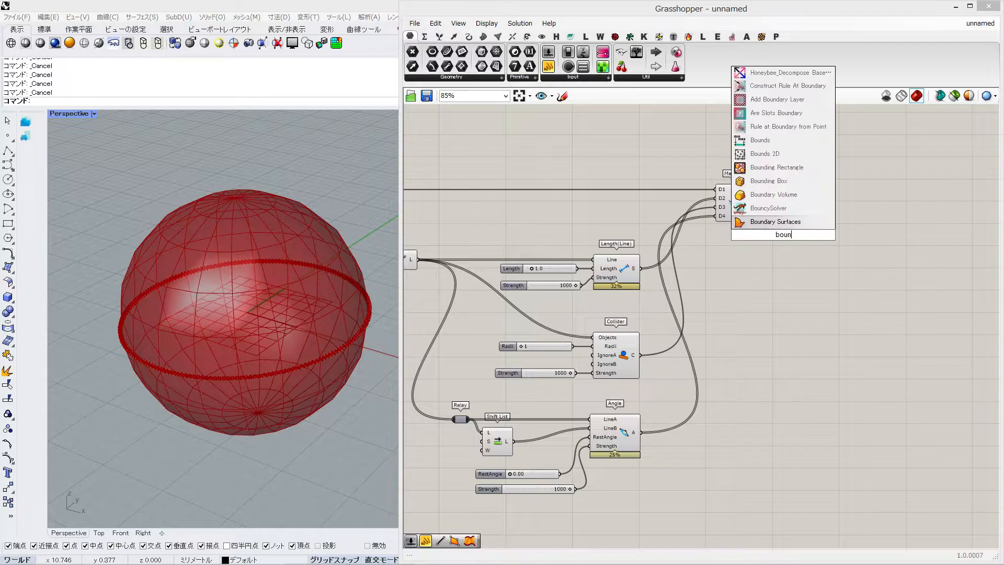
key("Return")
left_click_drag(749, 202, 809, 220)
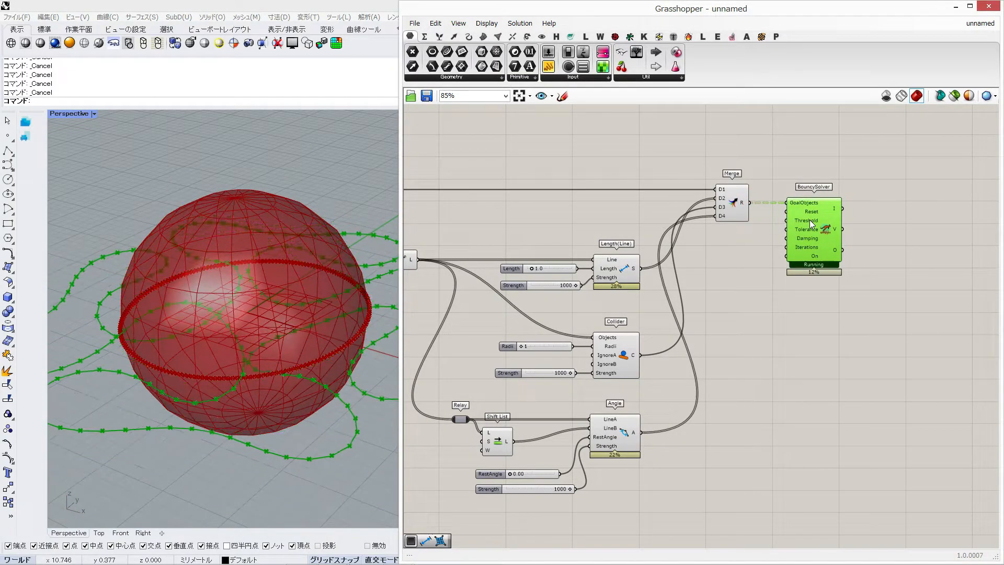
Flatten the BouncySolver's GoalObjects input.
right_click_drag(487, 305, 771, 309)
right_click_drag(736, 251, 456, 256)
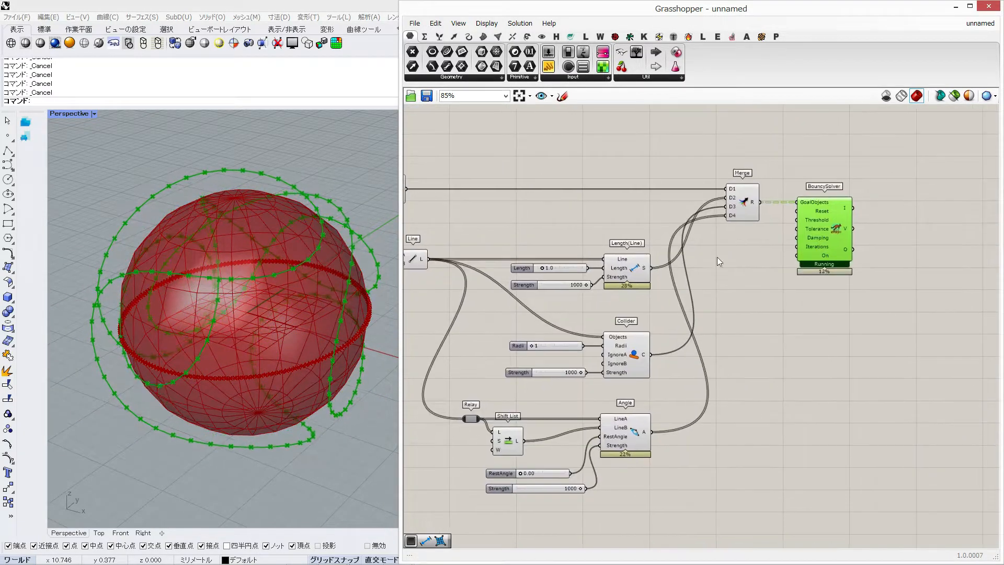
right_click(805, 202)
left_click(823, 280)
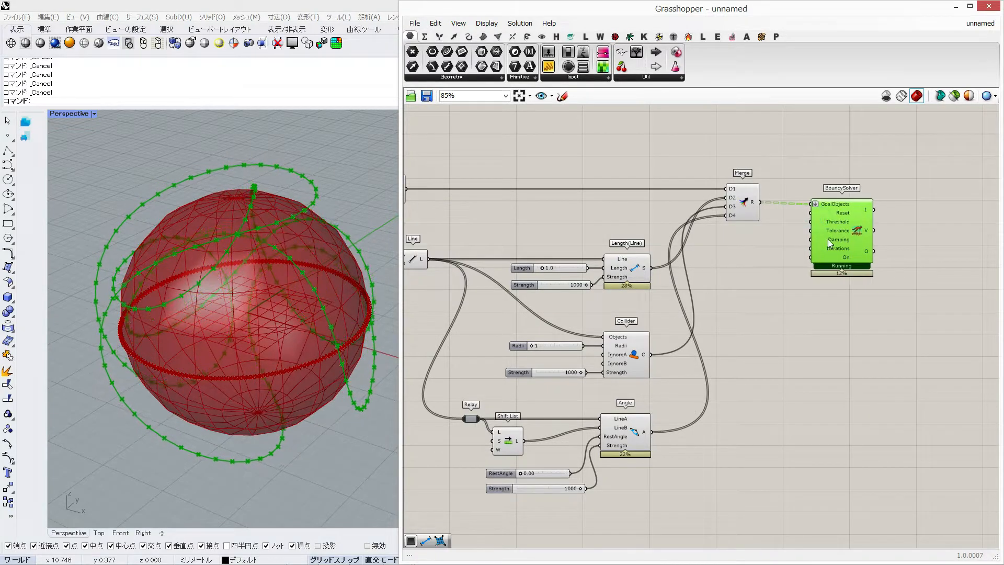
Add a Button component and connect it to the BouncySolver's Reset input.
double_click(766, 269)
type("button")
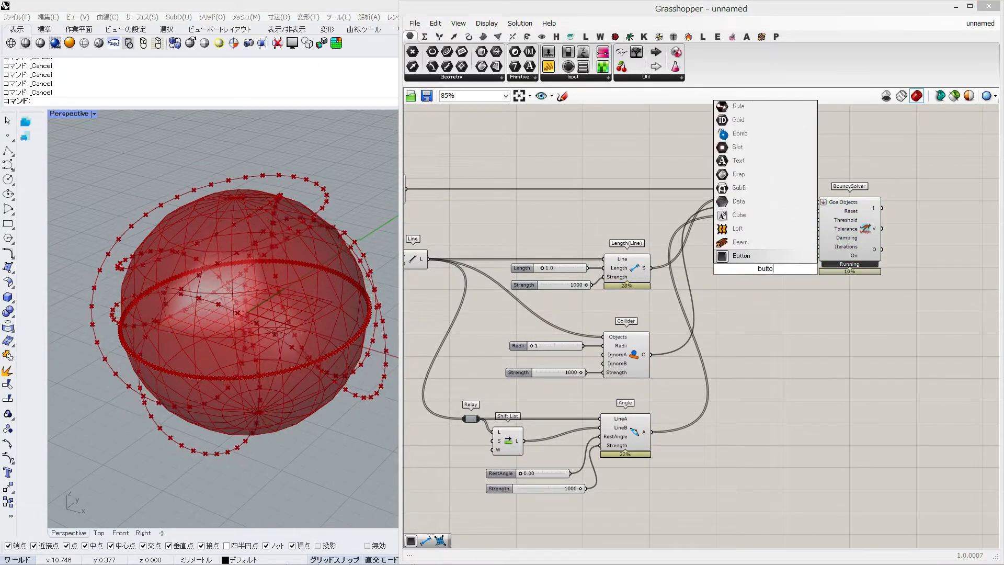
key("Return")
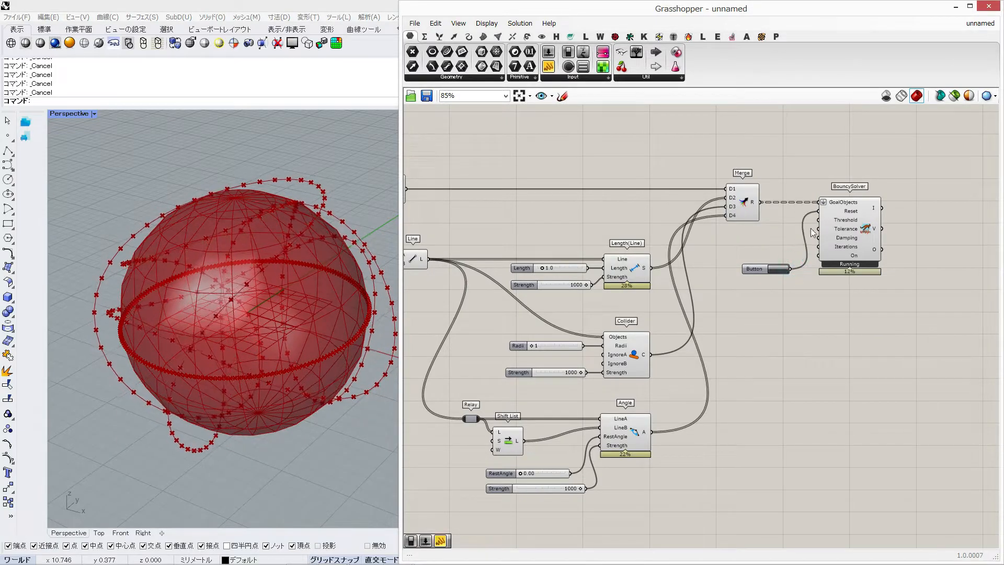
Add a Boolean Toggle set to False for the BouncySolver's On input and place the button above it.
double_click(744, 316)
type("toggle")
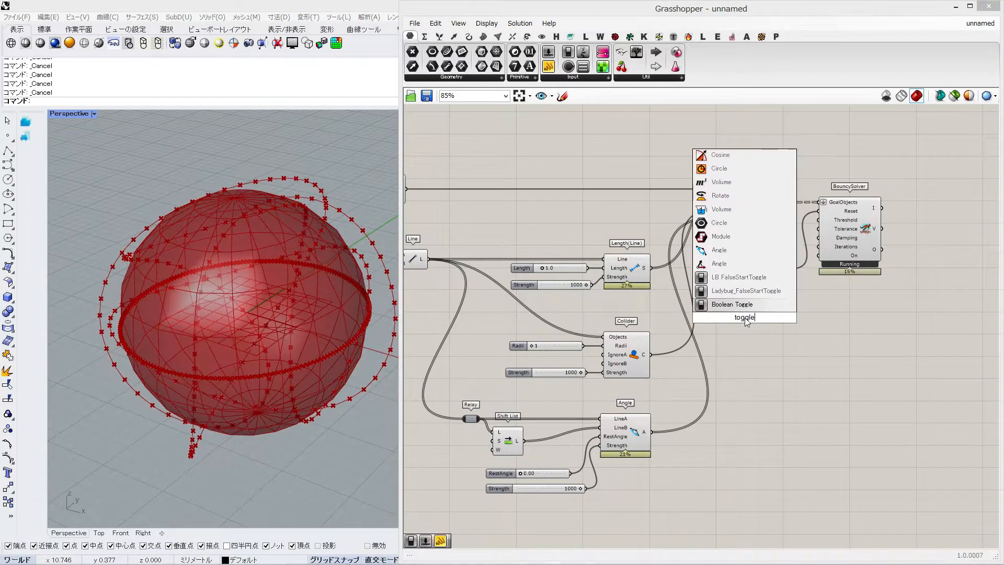
key("Return")
left_click_drag(764, 304, 779, 290)
left_click_drag(819, 256, 763, 240)
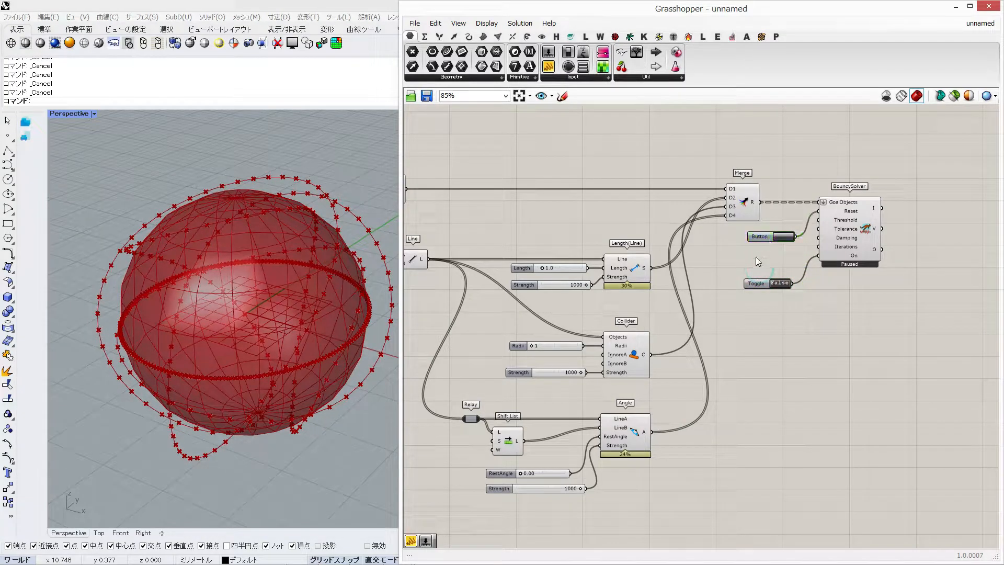
Add a 0.6 slider between the button and the toggle and connect it to the BouncySolver's Damping input.
double_click(755, 256)
type("0.6")
key("Return")
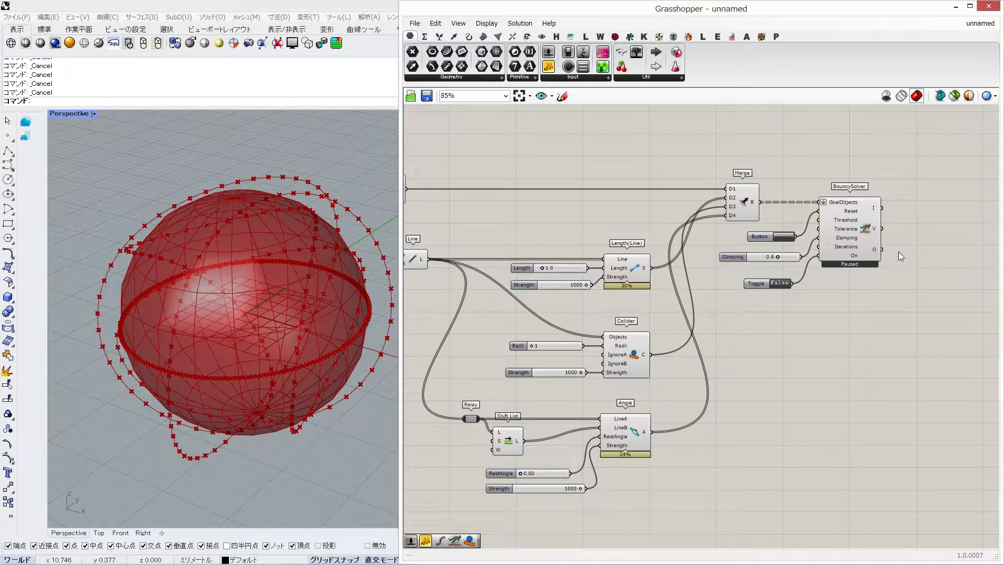
Add a Nurbs Curve through the BouncySolver's V output and invert its P input to make it periodic.
right_click_drag(899, 282, 877, 281)
double_click(877, 281)
type("nur")
key("Return")
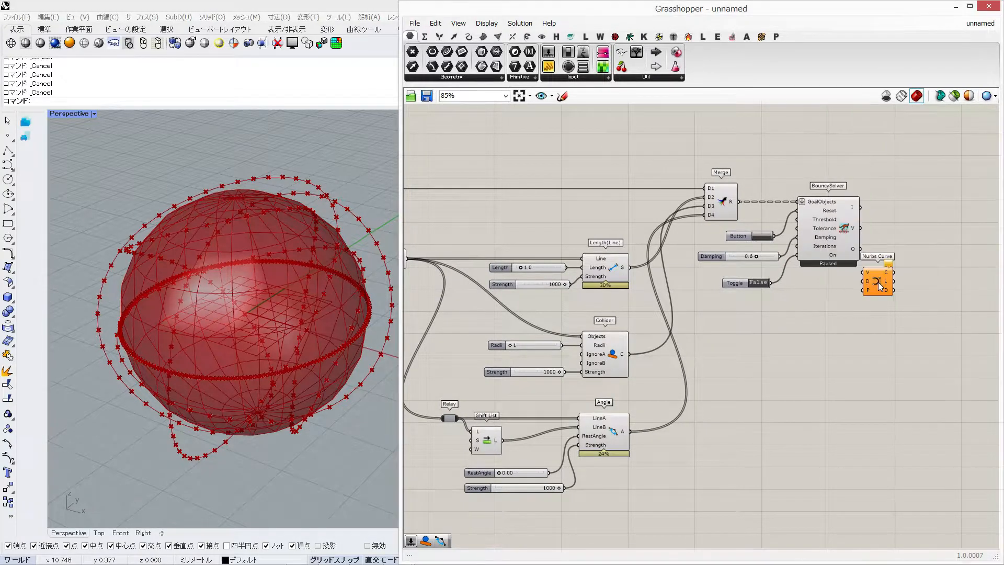
left_click_drag(860, 229, 908, 231)
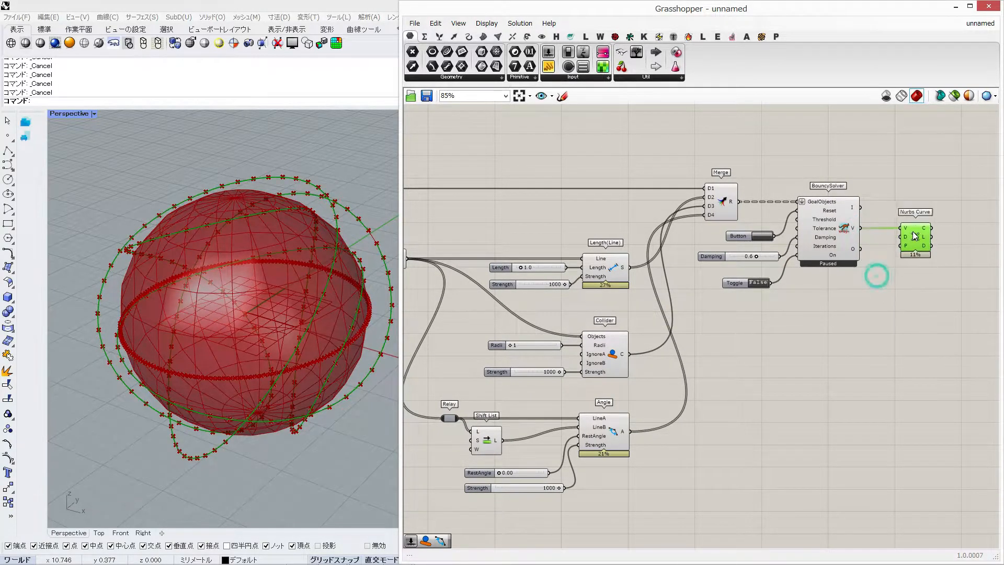
right_click(901, 245)
left_click(907, 332)
Turn off the preview of every component except the Nurbs Curve.
left_click(761, 294)
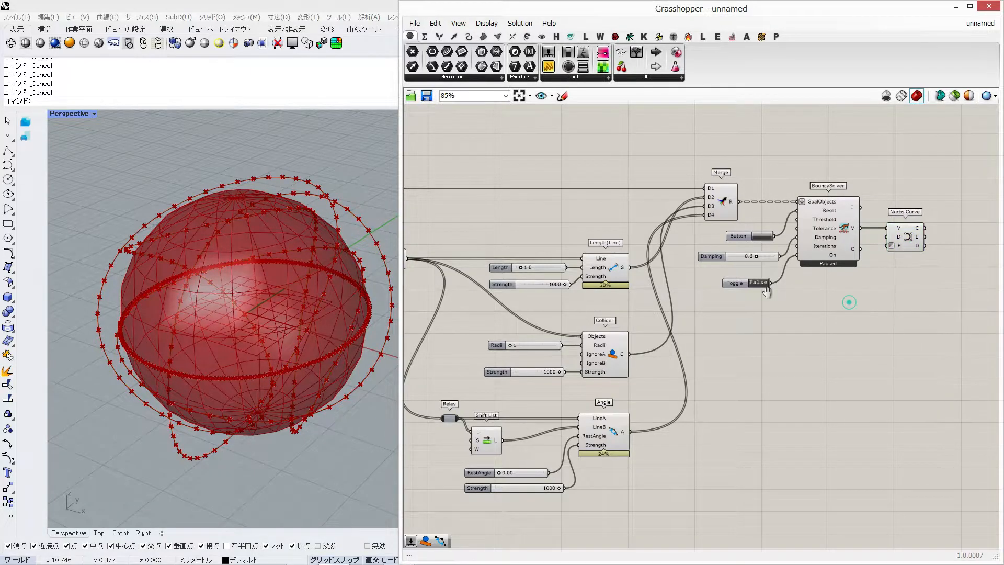
scroll(760, 294, "down", 3)
right_click_drag(761, 293, 874, 282)
left_click_drag(926, 177, 524, 430)
middle_click(626, 347)
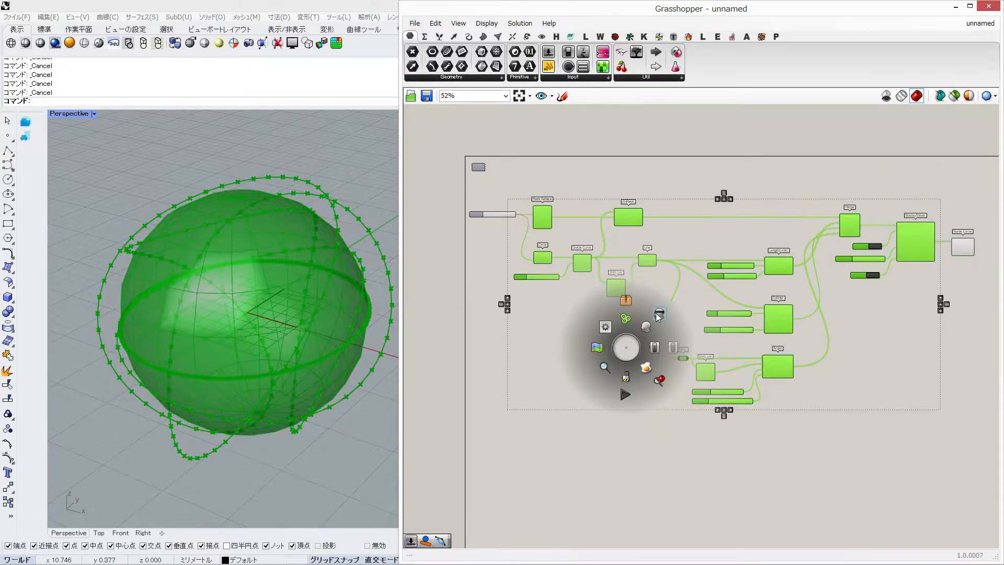
left_click(655, 314)
Set the Length(Line) goal's Length slider to 0.6 and reset the solver.
right_click_drag(921, 307, 886, 299)
scroll(744, 277, "up", 5)
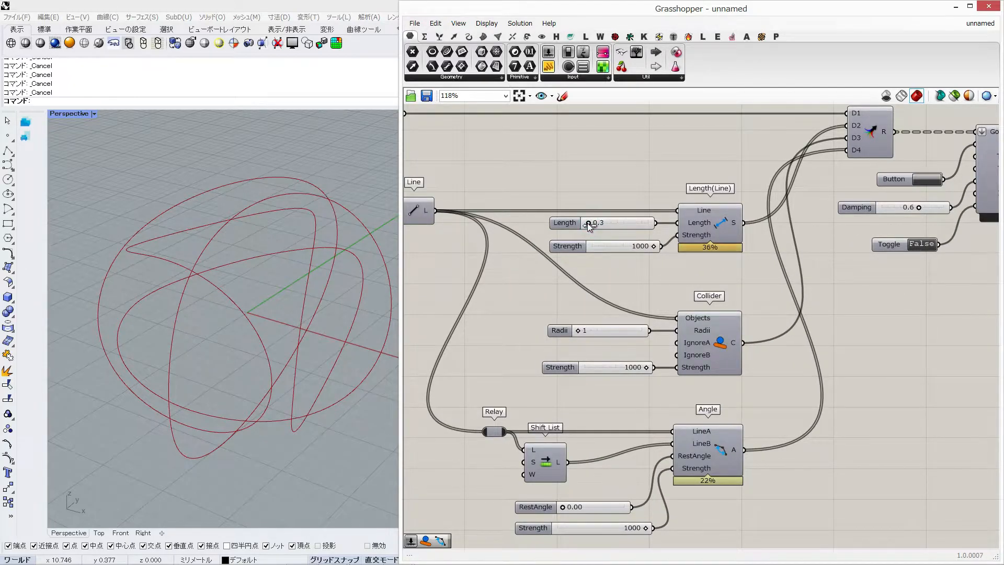
left_click_drag(587, 222, 590, 222)
right_click_drag(924, 179, 863, 243)
left_click(863, 244)
Switch the solver's toggle to True and watch the curve grow in the perspective view.
right_click_drag(880, 288, 714, 285)
right_click_drag(202, 367, 210, 398)
scroll(210, 397, "up", 1)
left_click(698, 306)
right_click_drag(282, 291, 282, 274)
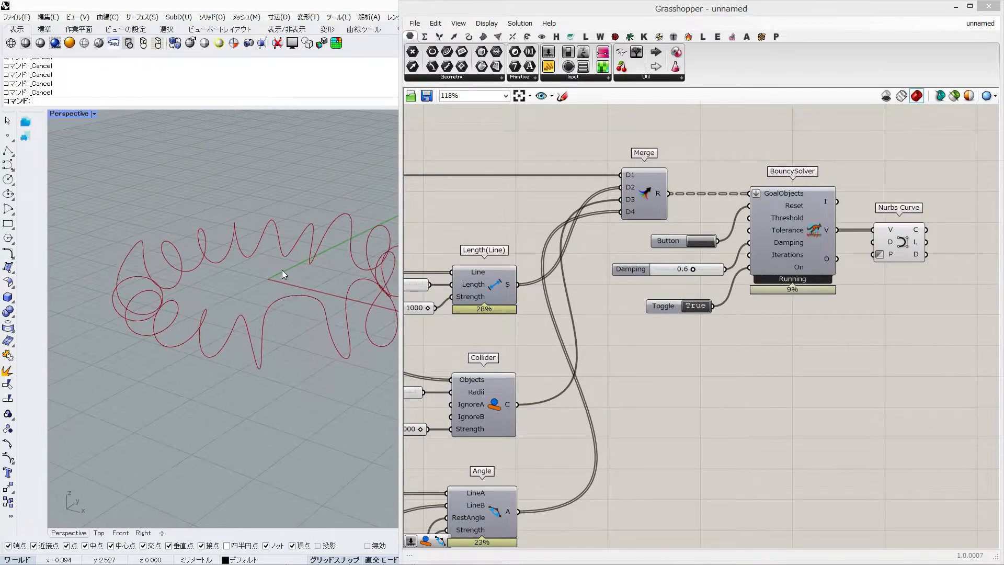
Add a slider of 1000 and connect it to the OnMesh Strength input.
right_click_drag(519, 377, 691, 347)
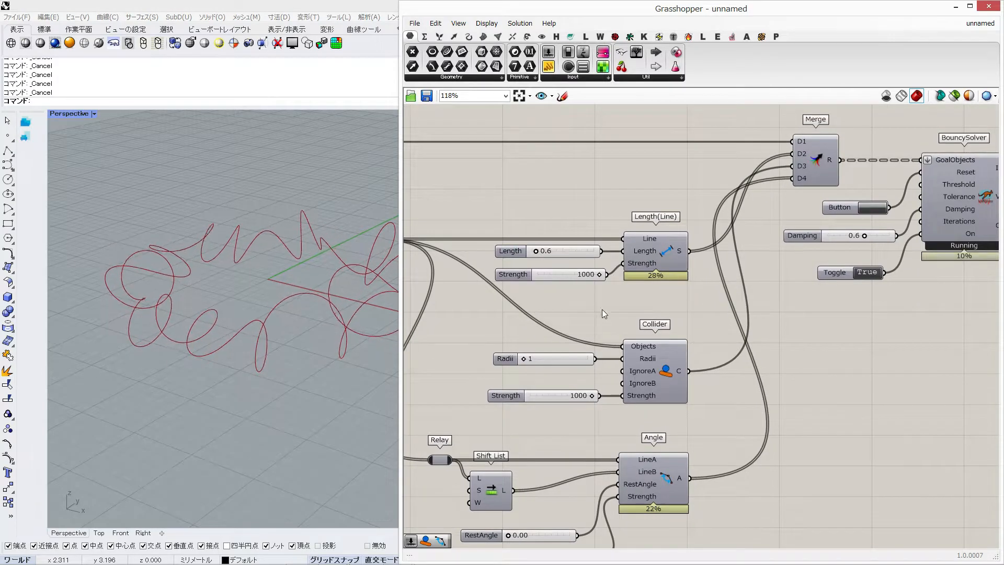
right_click_drag(471, 261, 777, 267)
right_click_drag(688, 247, 807, 323)
double_click(602, 160)
type("1000")
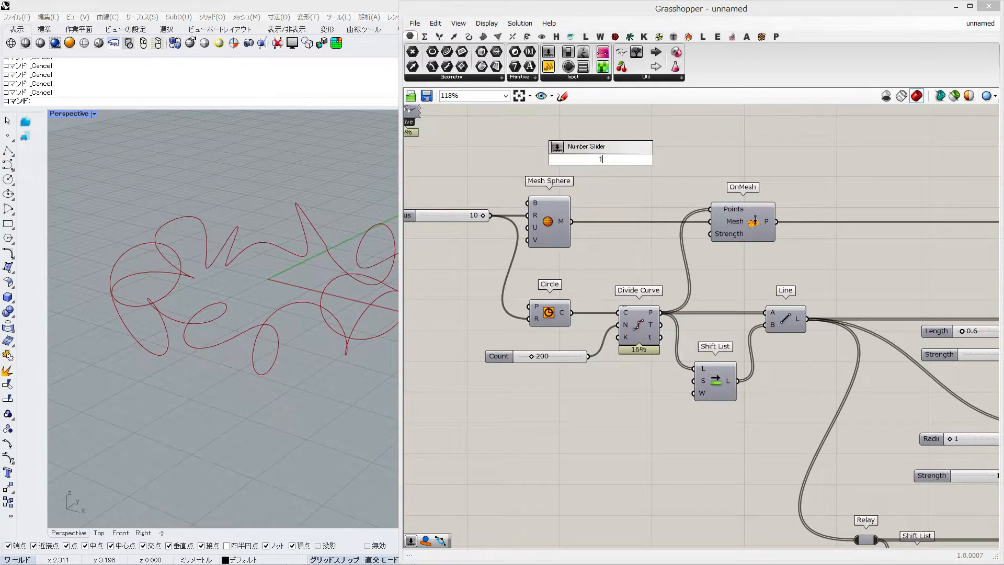
key("Return")
left_click_drag(652, 159, 709, 234)
Reset the running solver and inspect the growing curve from different angles.
right_click_drag(912, 259, 698, 255)
right_click_drag(903, 252, 601, 249)
left_click(782, 278)
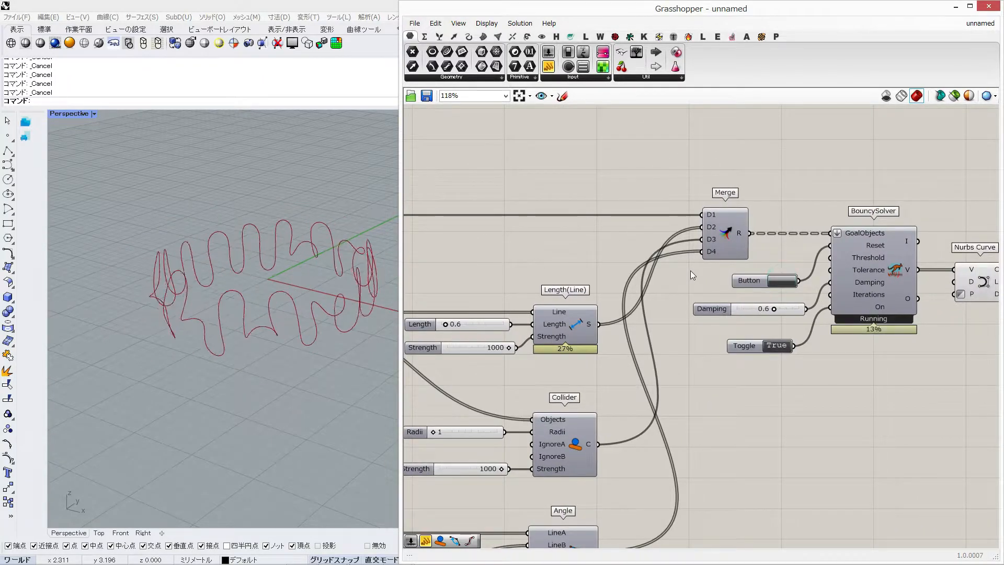
left_click(225, 333)
mouse_move(226, 333)
right_mouse_down()
mouse_move(276, 331)
mouse_move(181, 328)
mouse_move(238, 369)
mouse_move(305, 308)
right_mouse_up()
right_click_drag(744, 325, 638, 339)
mouse_move(312, 334)
right_mouse_down()
mouse_move(275, 369)
mouse_move(266, 353)
right_mouse_up()
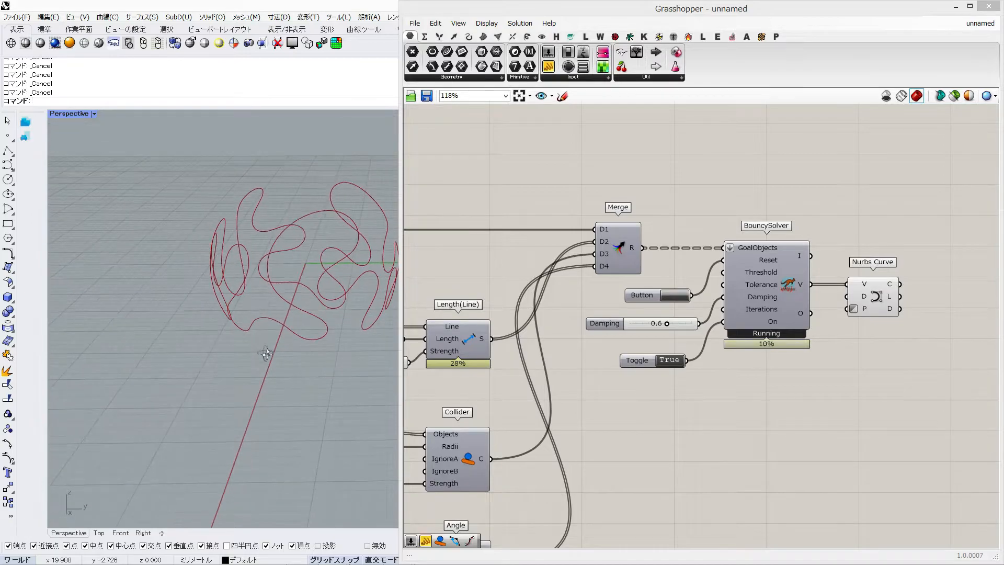
Restart the curve growth once more and pause the solver by setting the toggle to False.
left_click(677, 296)
right_click_drag(216, 291, 156, 298, "shift")
right_click_drag(260, 310, 305, 339)
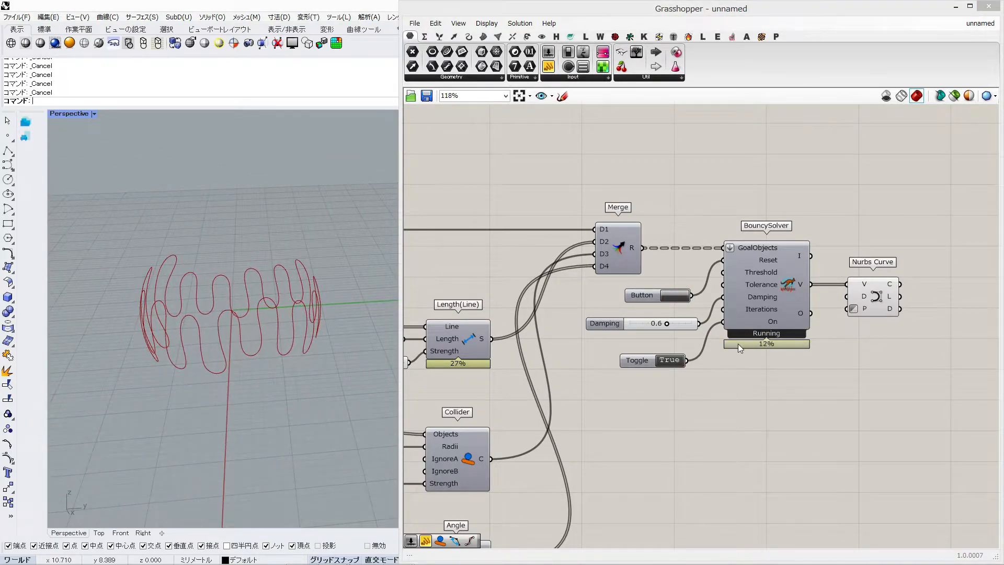
left_click(670, 362)
right_click_drag(112, 315, 329, 301)
Add a Scale component and connect the Nurbs Curve's C output to its G input.
right_click_drag(827, 296, 715, 304)
double_click(848, 365)
type("scale")
key("Return")
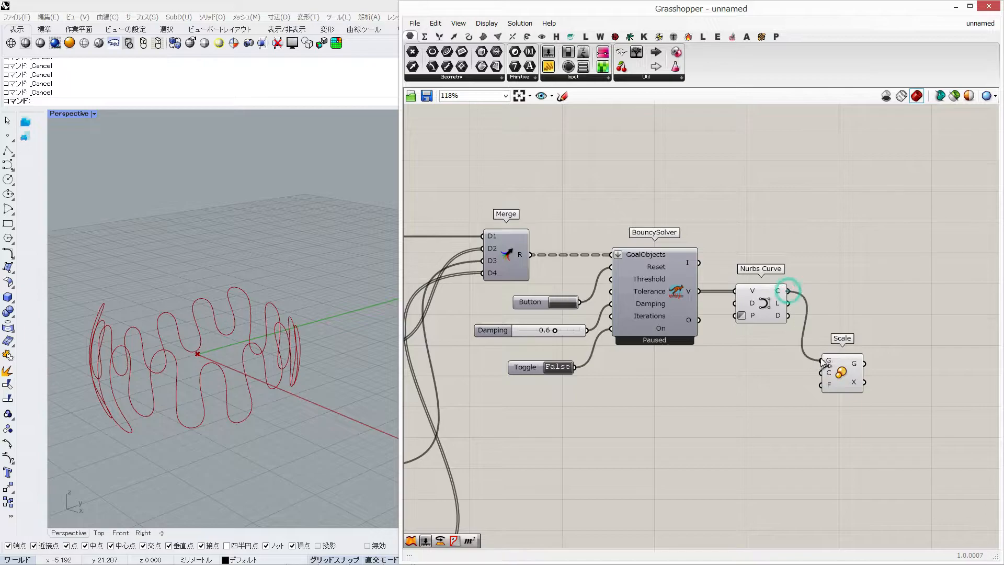
Add a Ruled Surface between the Nurbs Curve and its scaled copy.
double_click(862, 317)
type("ru")
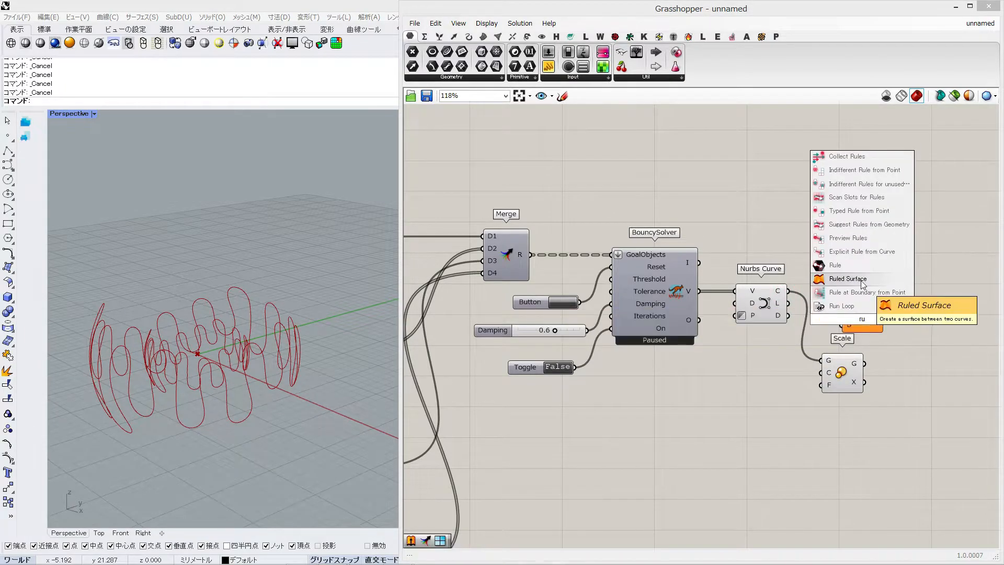
left_click(847, 278)
left_click_drag(896, 307, 864, 364)
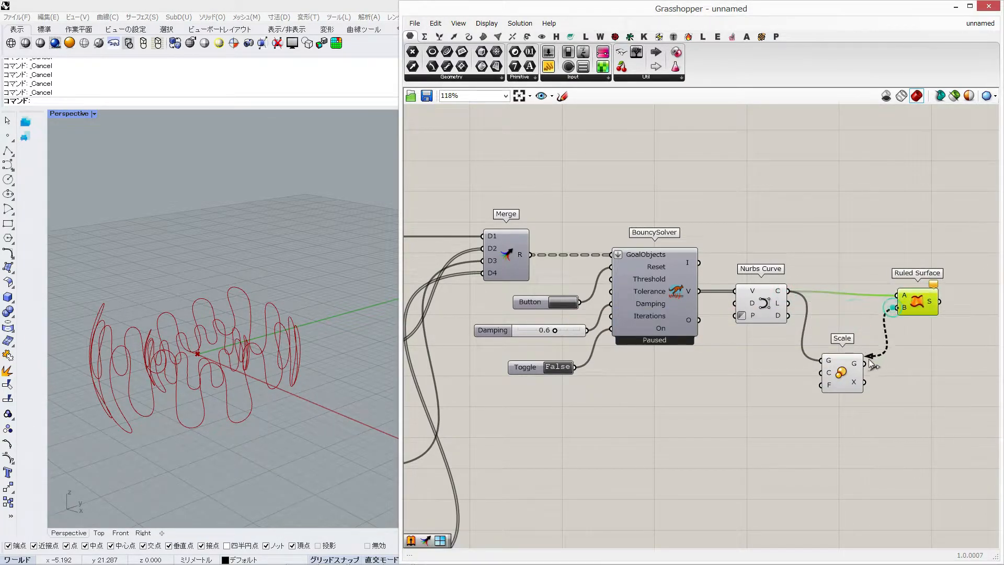
left_click_drag(925, 300, 921, 296)
left_click(925, 375)
Add a Mesh parameter and connect the Ruled Surface output to it.
right_click_drag(947, 346, 856, 334)
double_click(875, 320)
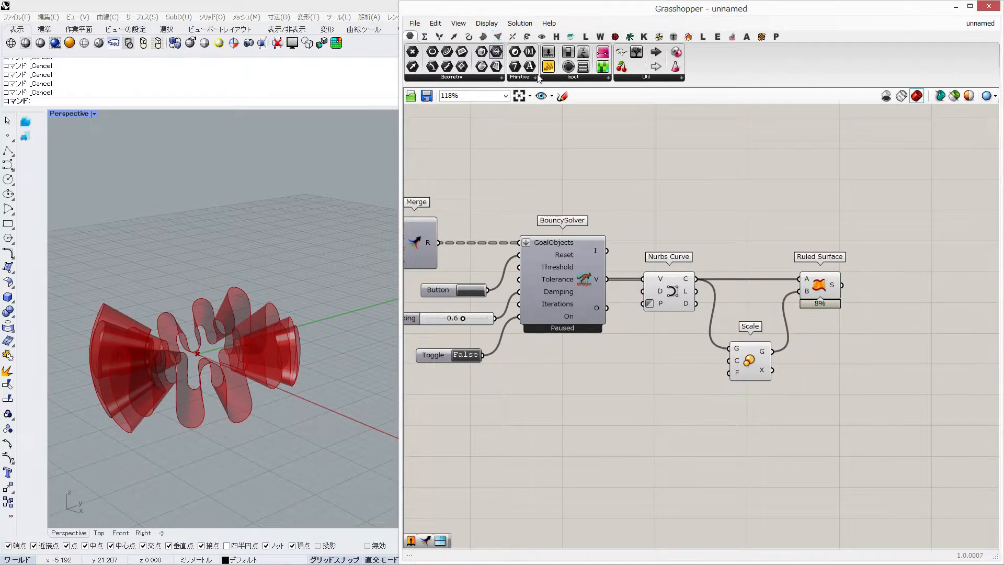
left_click_drag(848, 296, 859, 289)
left_click(881, 341)
double_click(882, 341)
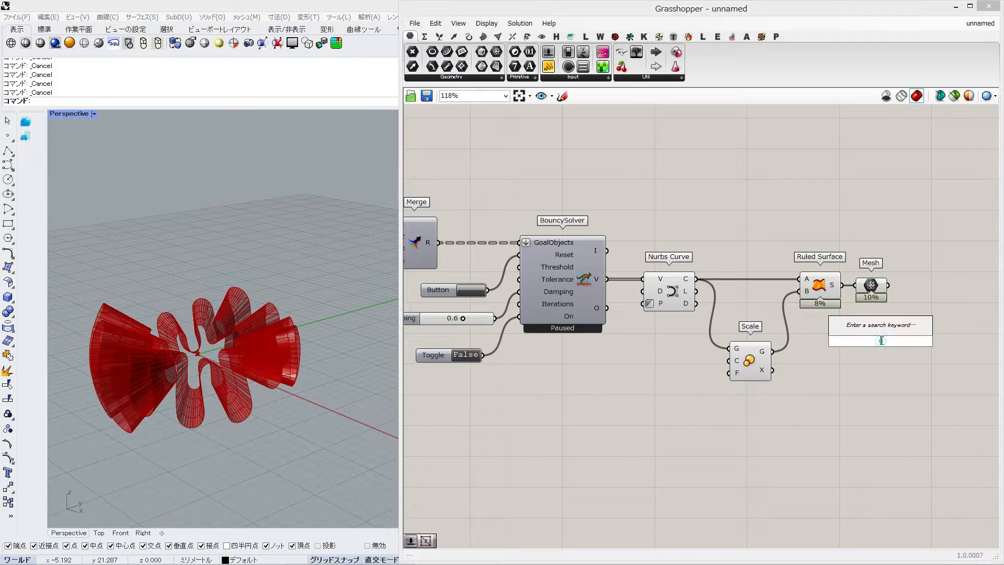
type("weaverbir")
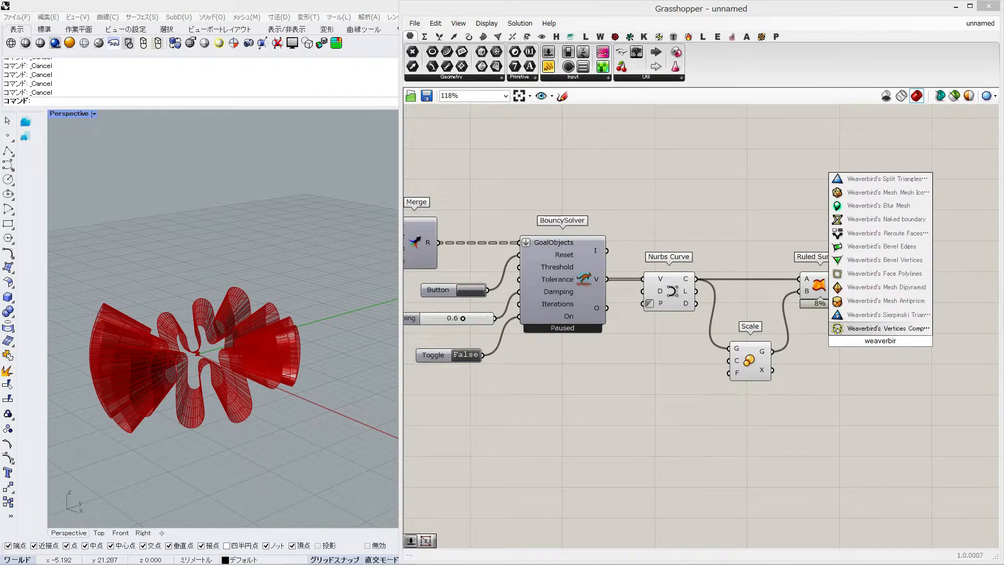
key("Escape")
Add Weaverbird's Mesh Thicken after the Mesh parameter and drive its distance input D with a 0.1 slider.
left_click(601, 35)
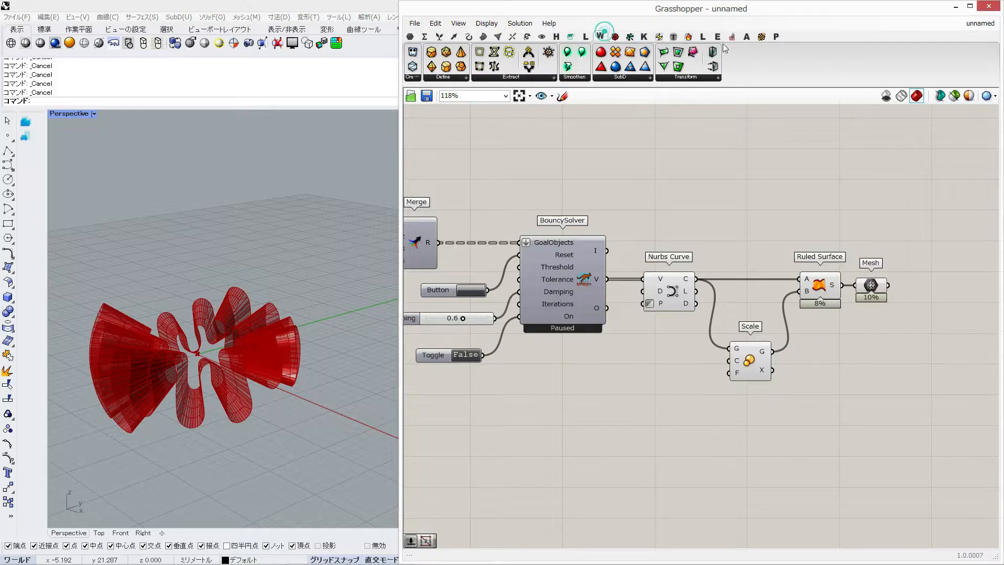
left_click_drag(953, 350, 938, 306)
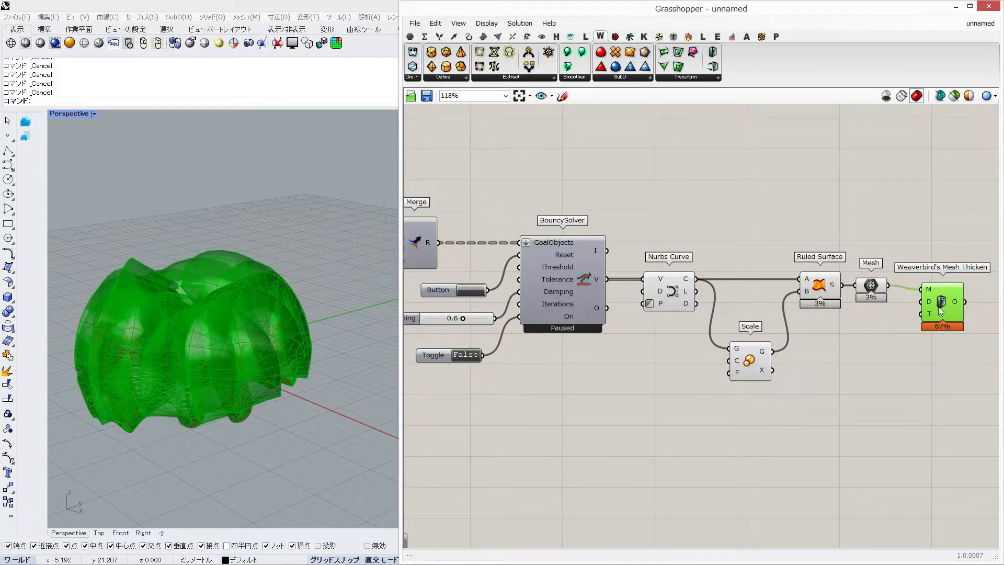
double_click(840, 361)
type("0.1")
key("Return")
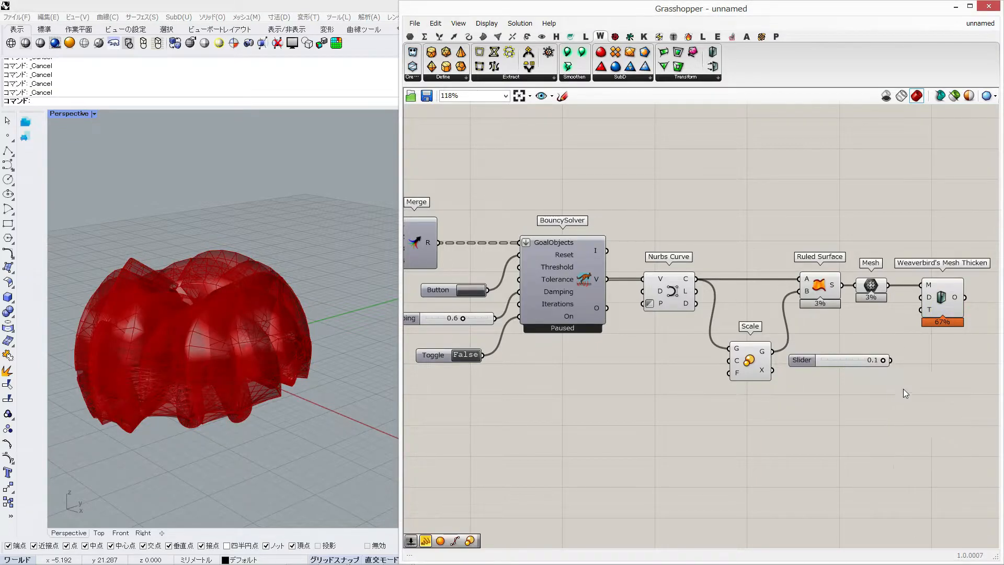
left_click_drag(900, 360, 920, 298)
left_click(891, 361)
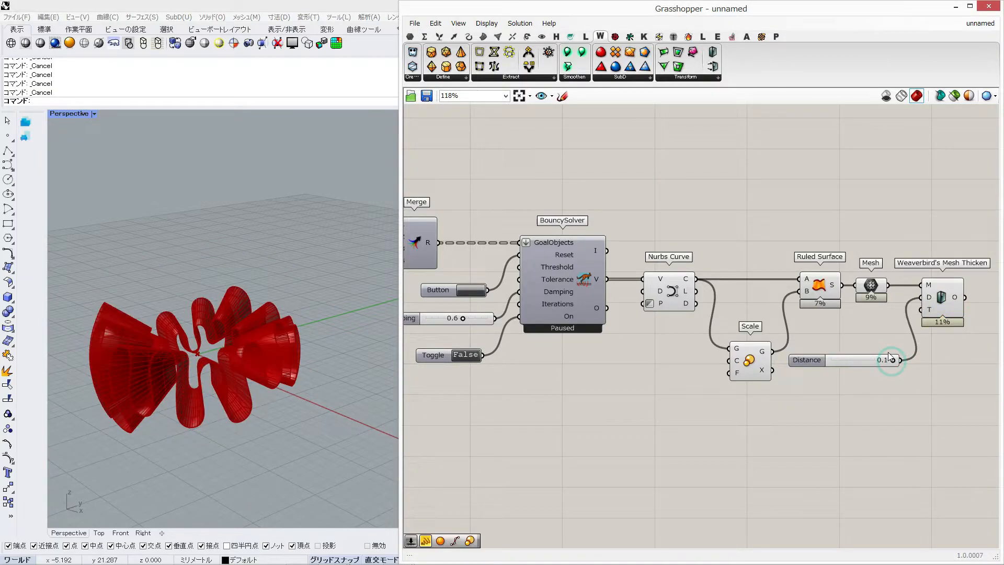
Bake the thickened mesh with the default attributes and move the baked copy away from the preview.
right_click(939, 304)
left_click(922, 337)
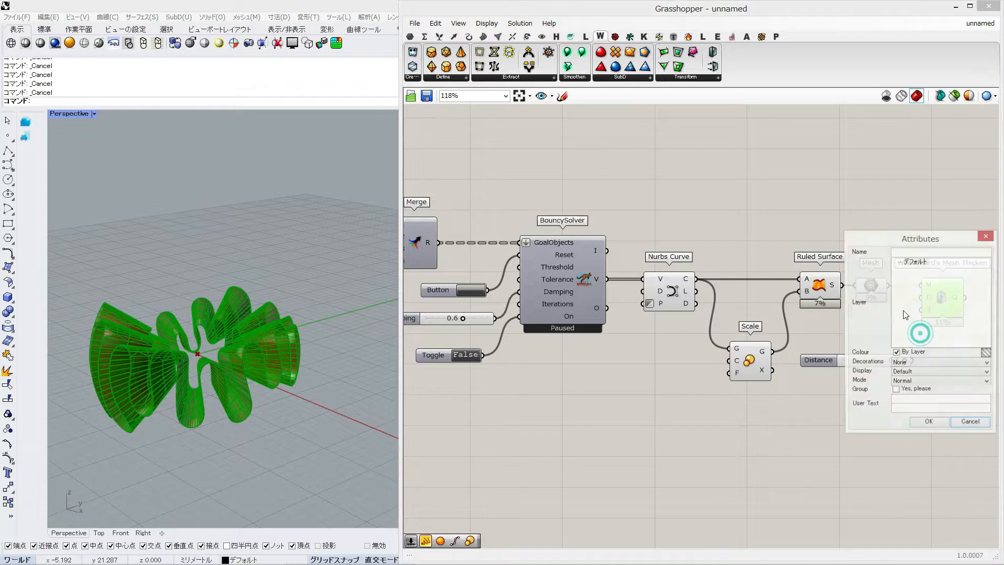
left_click(912, 421)
right_click_drag(197, 371, 271, 413, "shift")
scroll(262, 382, "down", 3)
left_click(274, 343)
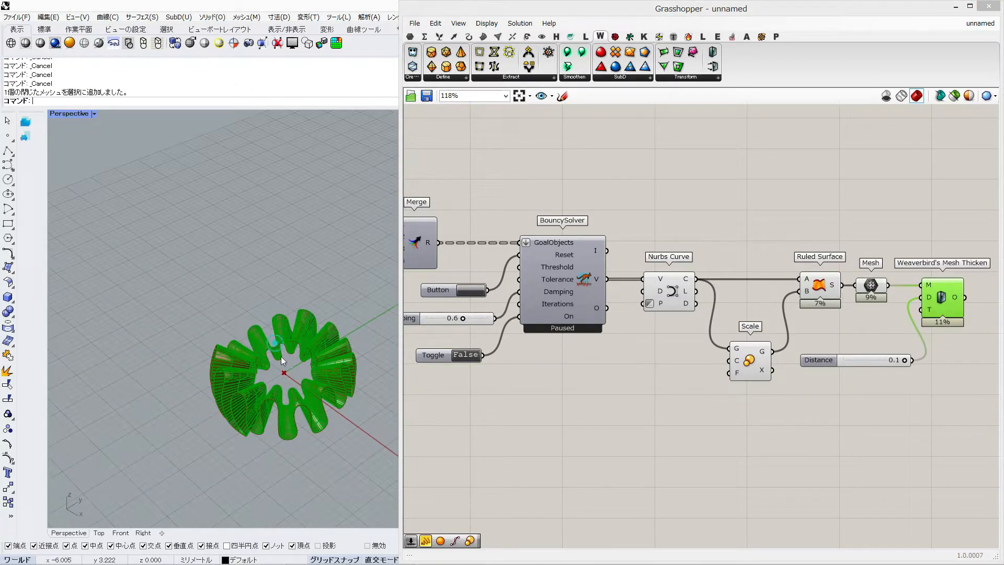
left_click_drag(267, 341, 143, 270)
left_click(189, 410)
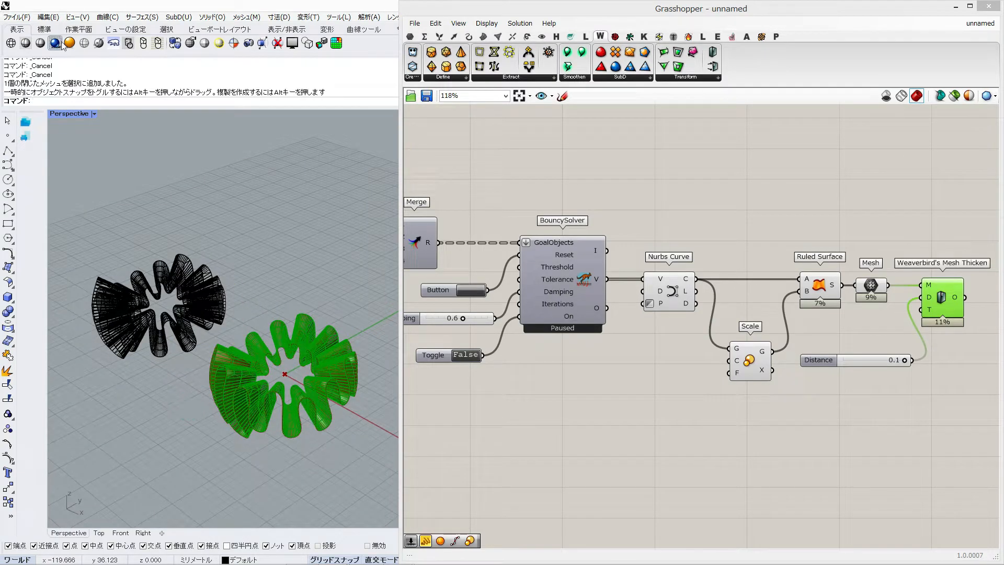
Inspect the baked mesh up close in Rendered display and return the viewport to Wireframe.
right_click_drag(195, 325, 207, 355, "shift")
scroll(204, 348, "up", 4)
left_click(10, 43)
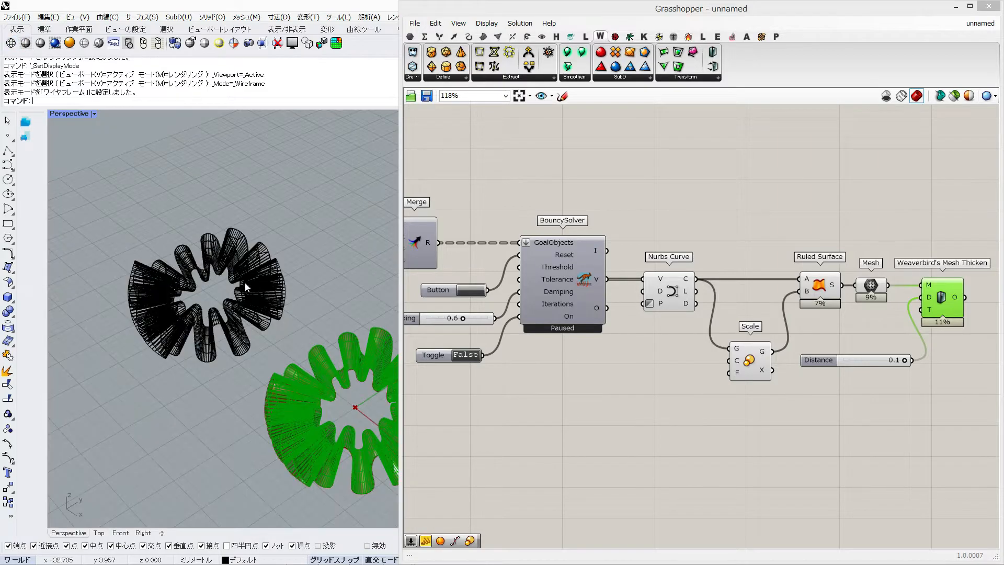
Hide the preview of the Mesh parameter and the Mesh Thicken component.
left_click_drag(964, 247, 862, 399)
middle_click(862, 185)
left_click(891, 150)
Resume the solver by setting its toggle to True and set the line Length goal to 2.9.
right_click_drag(536, 300, 679, 292)
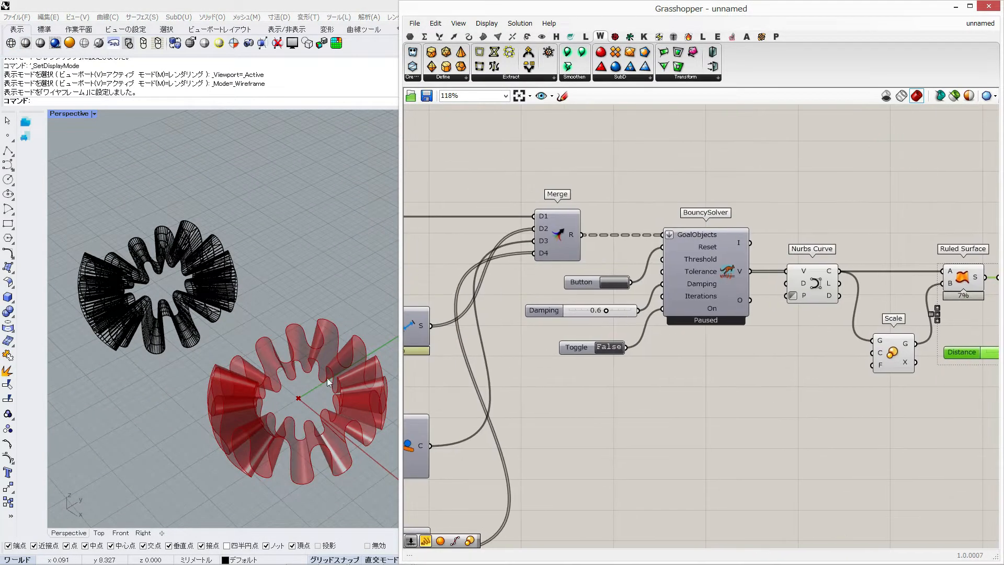
right_click_drag(335, 361, 324, 311)
left_click(610, 346)
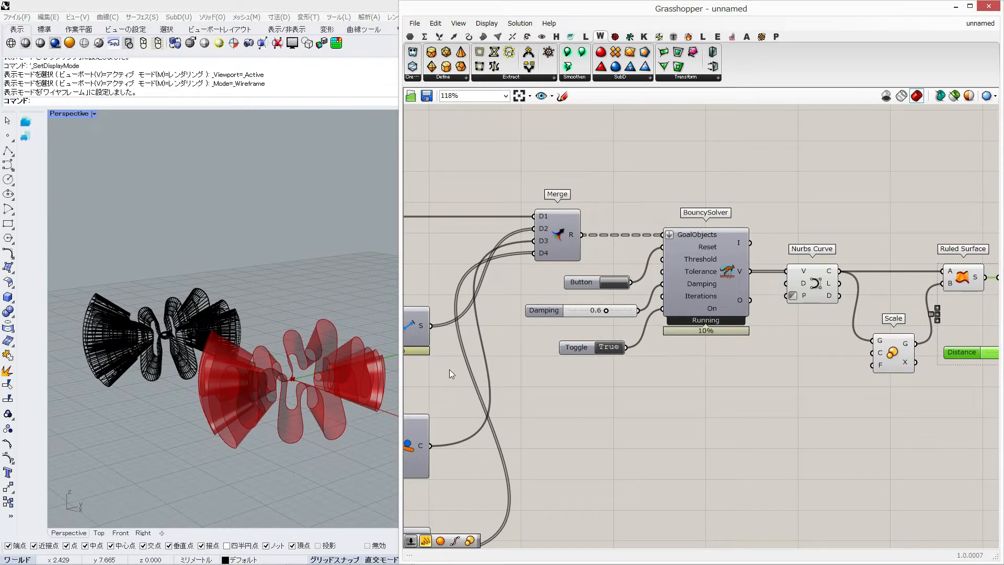
right_click_drag(449, 369, 569, 364)
right_click_drag(733, 323, 998, 270)
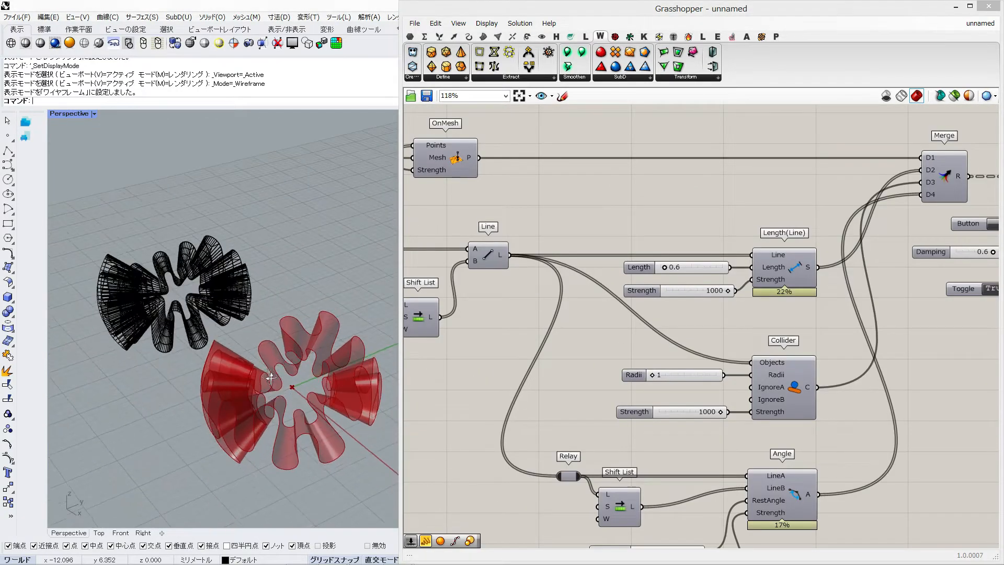
left_click_drag(662, 268, 677, 269)
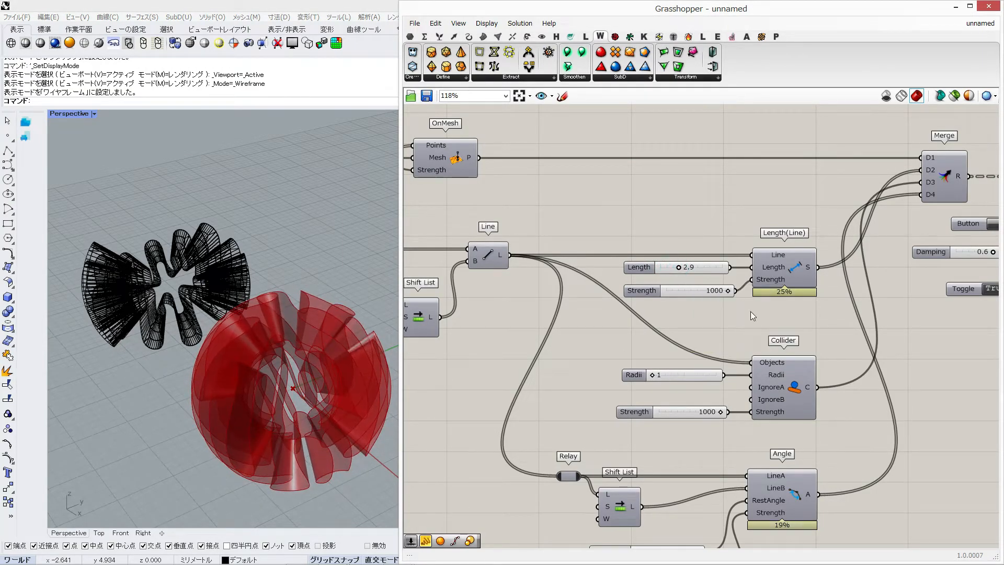
Pause the solver and turn the preview of Mesh Thicken back on.
right_click_drag(751, 311, 613, 297)
right_click_drag(311, 376, 323, 344)
right_click_drag(938, 297, 474, 327)
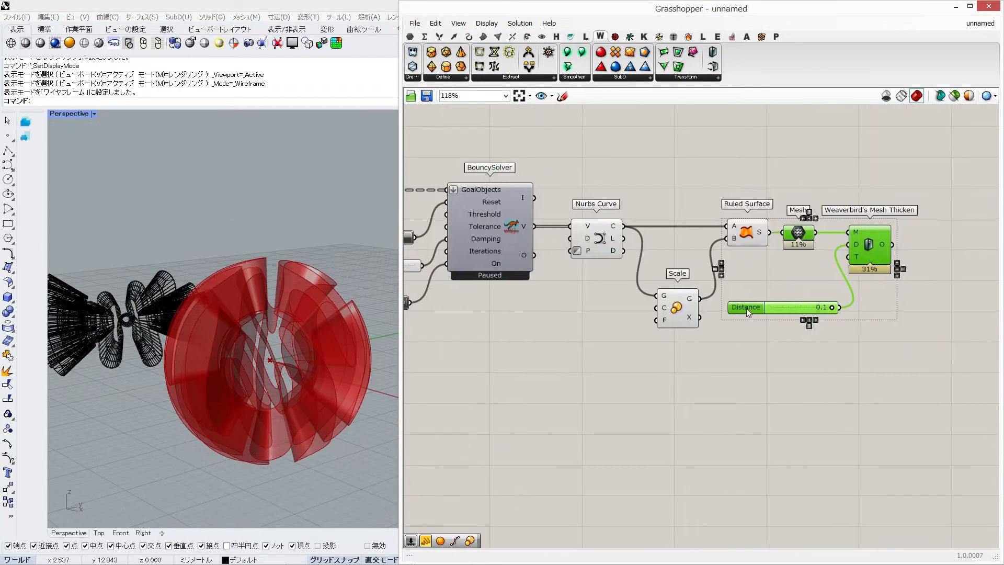
right_click(869, 246)
left_click(888, 262)
Bake the thickened mesh of the fully grown curve with the default attributes.
right_click(870, 246)
left_click(874, 307)
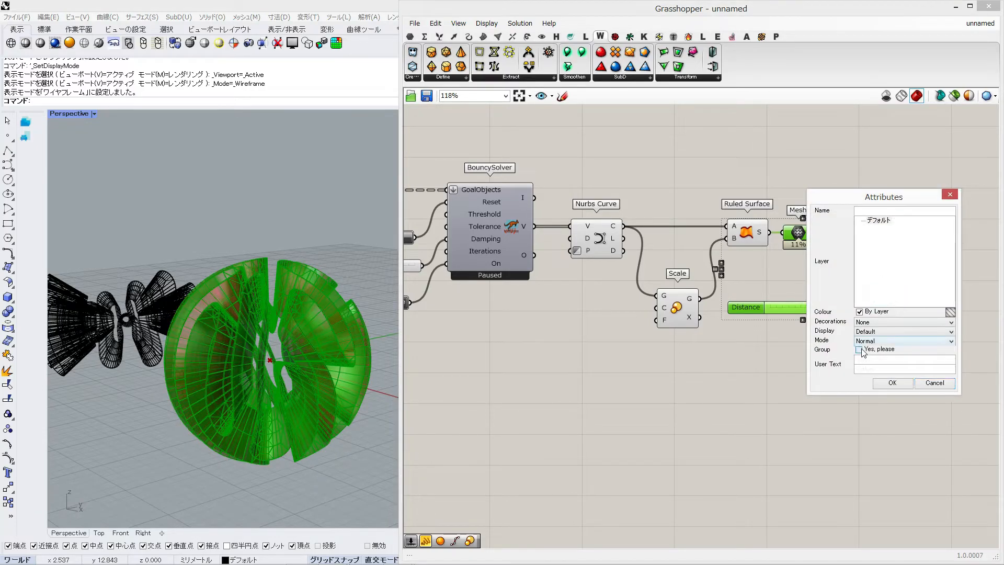
left_click(885, 386)
Select the BouncySolver and the components after it and hide their preview.
right_click_drag(610, 352, 719, 351)
scroll(707, 324, "down", 5)
left_click_drag(879, 240, 660, 377)
middle_click(661, 377)
left_click(694, 344)
Widen the Rhino view, minimize Grasshopper, and examine both baked forms in Rendered display from different angles.
left_click_drag(402, 293, 699, 293)
right_click_drag(448, 334, 400, 389)
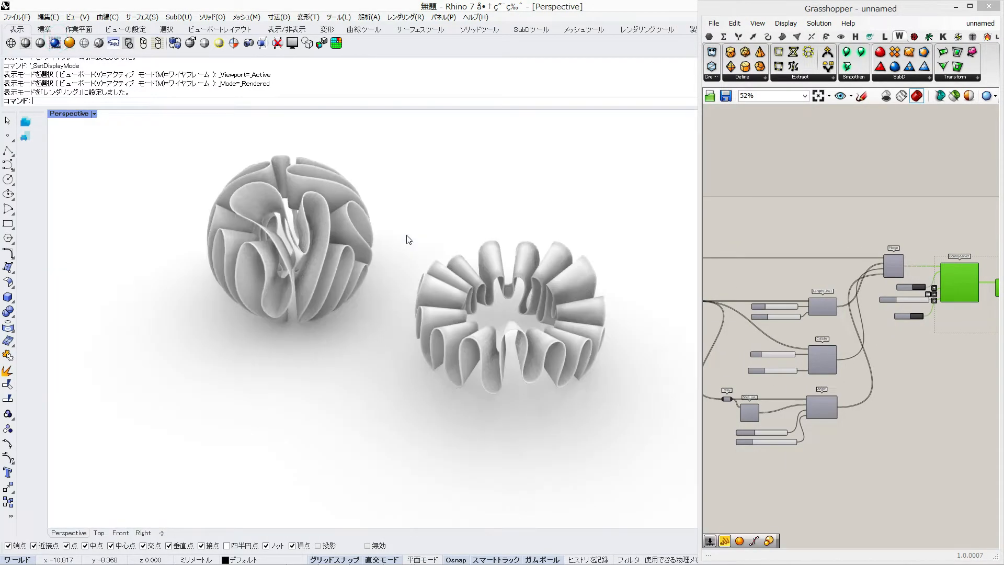
mouse_move(392, 282)
right_mouse_down()
mouse_move(381, 298)
mouse_move(415, 234)
mouse_move(409, 285)
right_mouse_up()
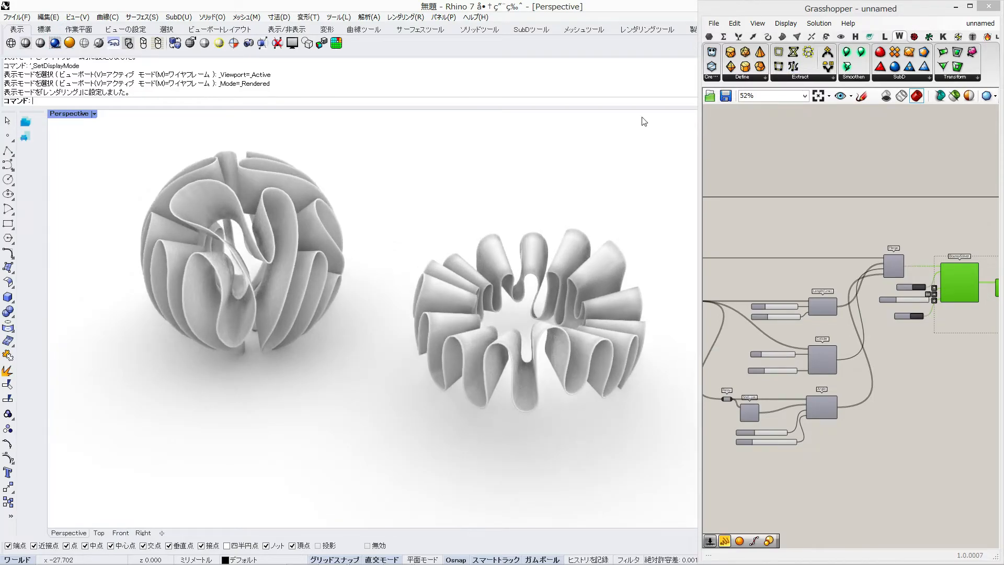
left_click(956, 7)
right_click_drag(553, 268, 444, 278)
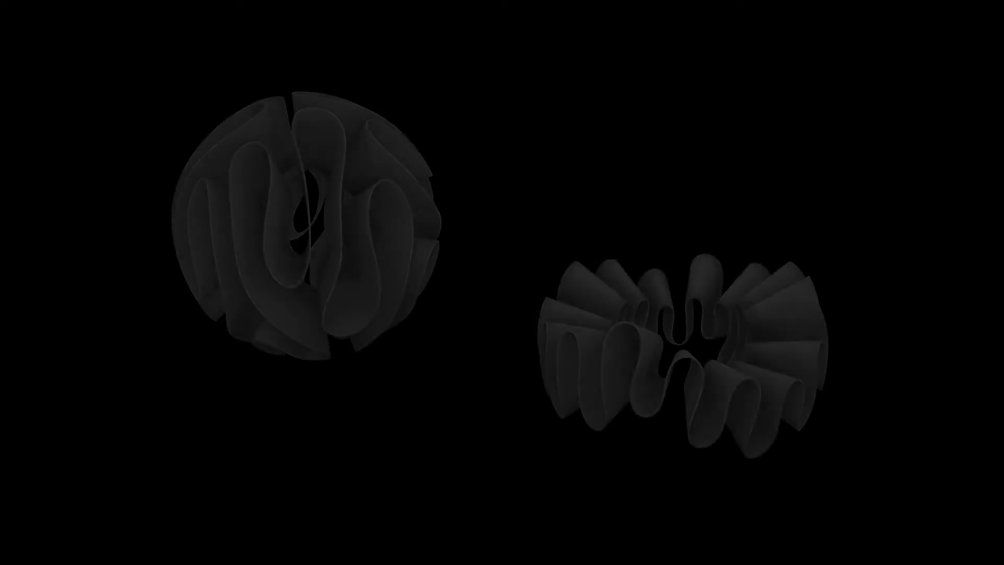